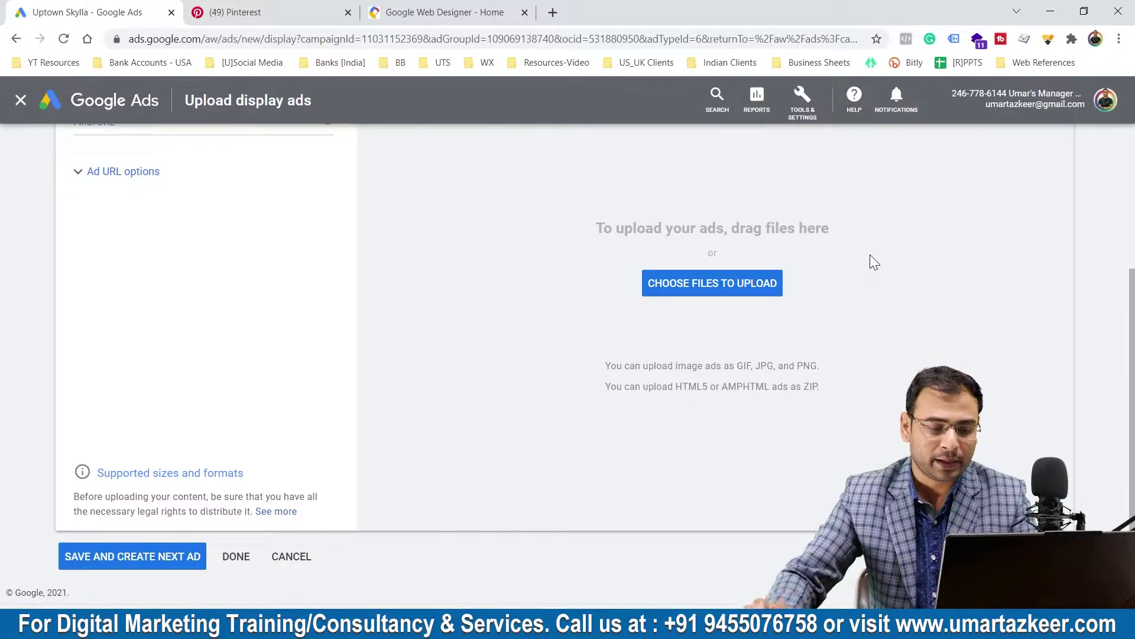
- Switch to File Explorer and open the Banner folder in Downloads in a maximized window
key(super+d)
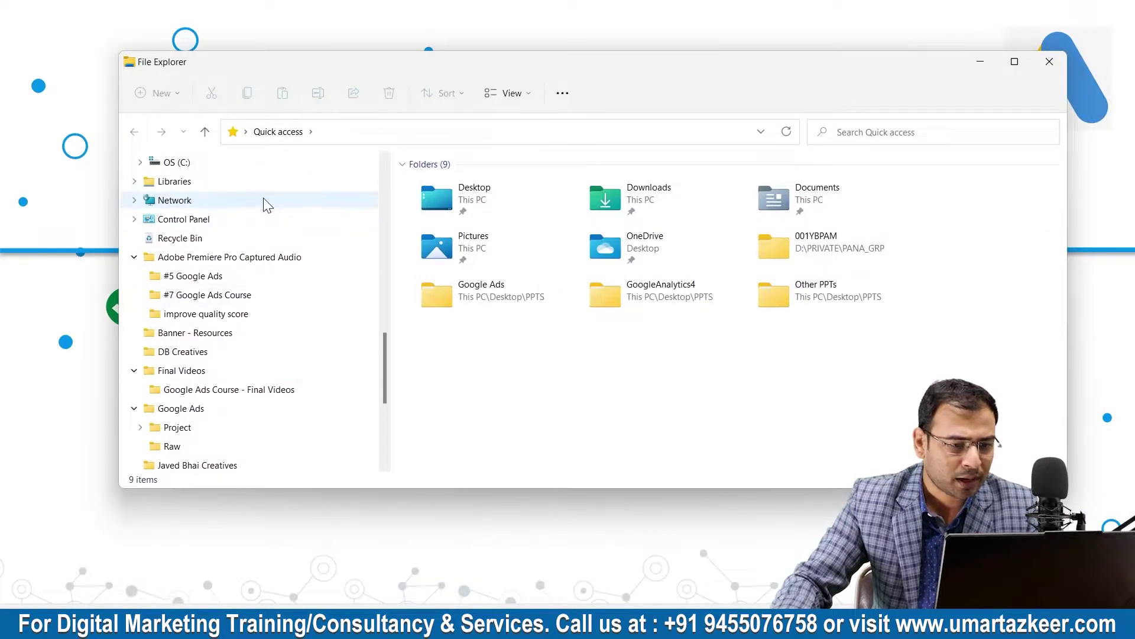
scroll(264, 204, up, 10)
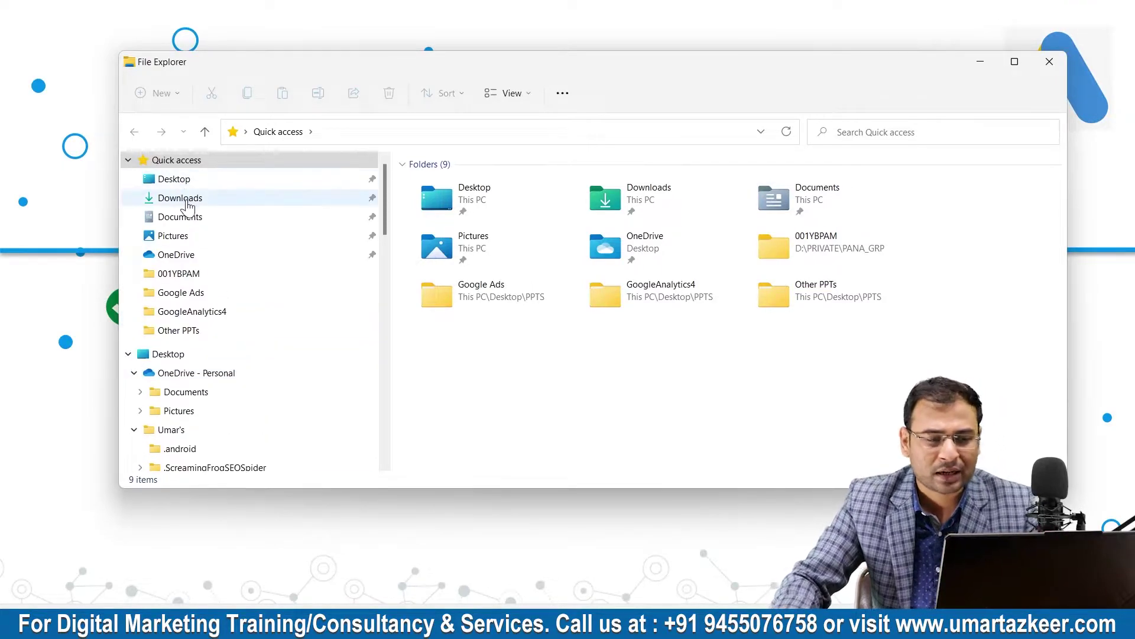
click(200, 200)
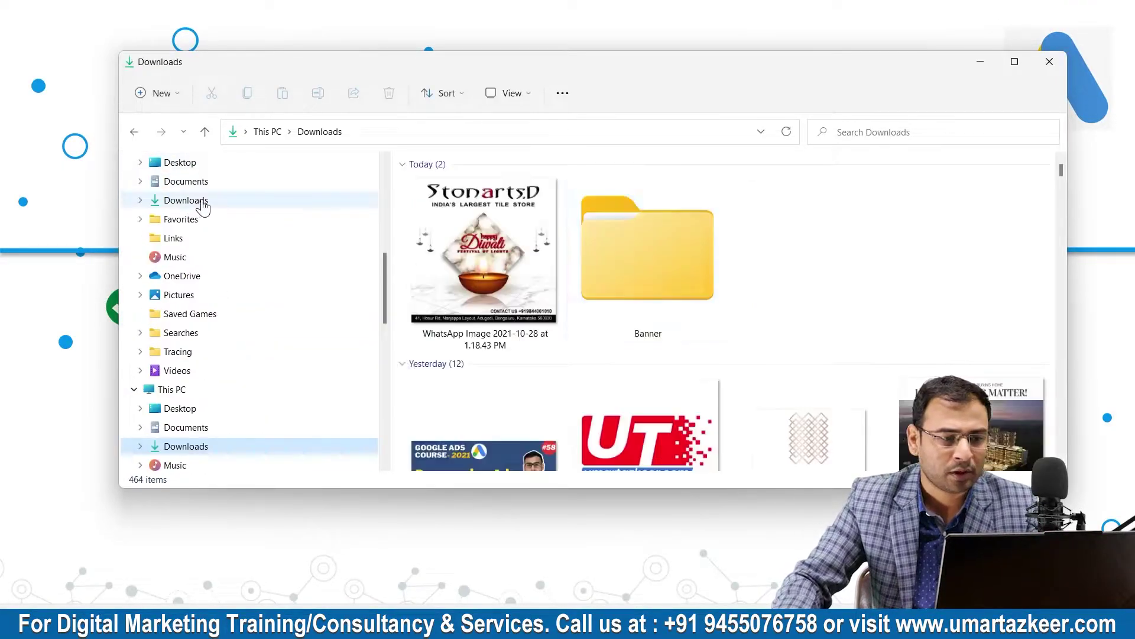
double_click(612, 260)
double_click(602, 70)
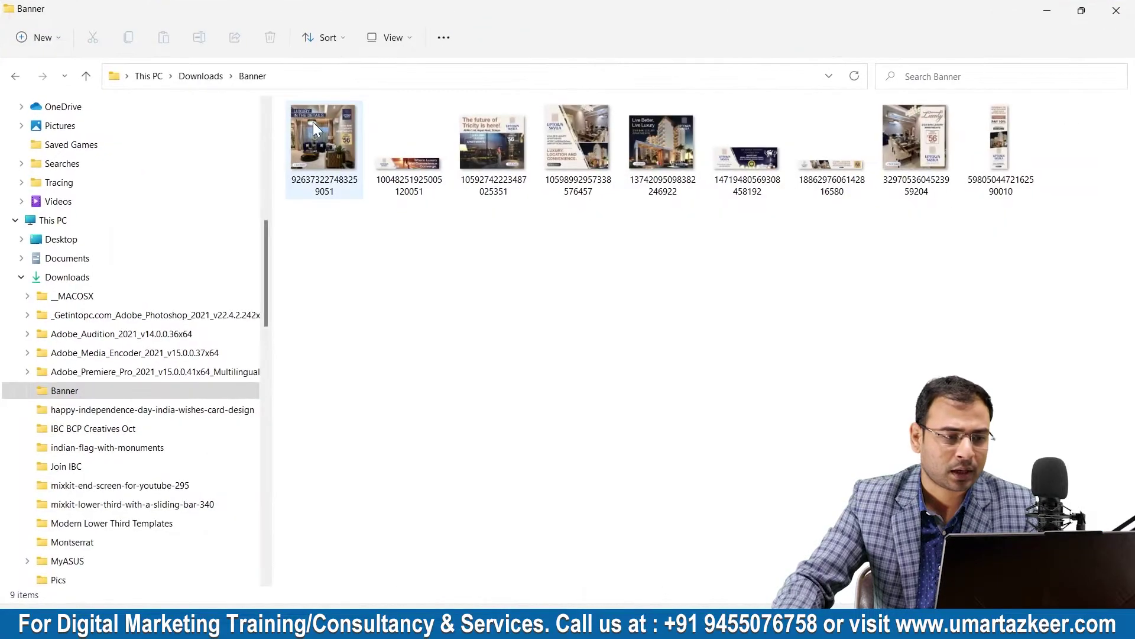
- Preview the first three banner images in the Banner folder one at a time, closing each after viewing
double_click(349, 113)
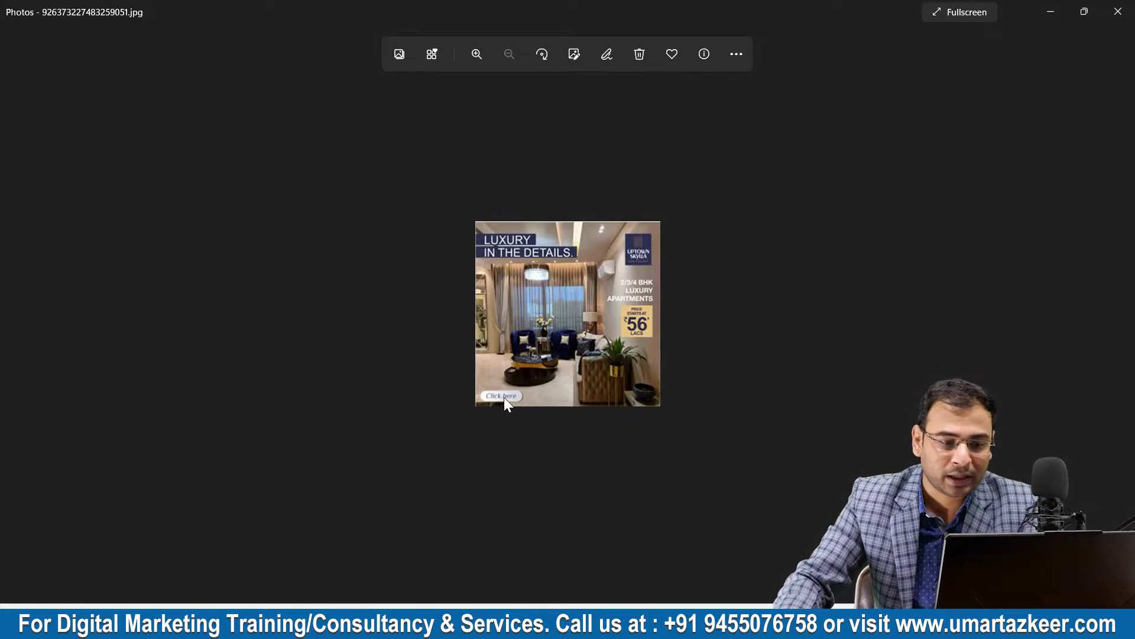
click(1117, 12)
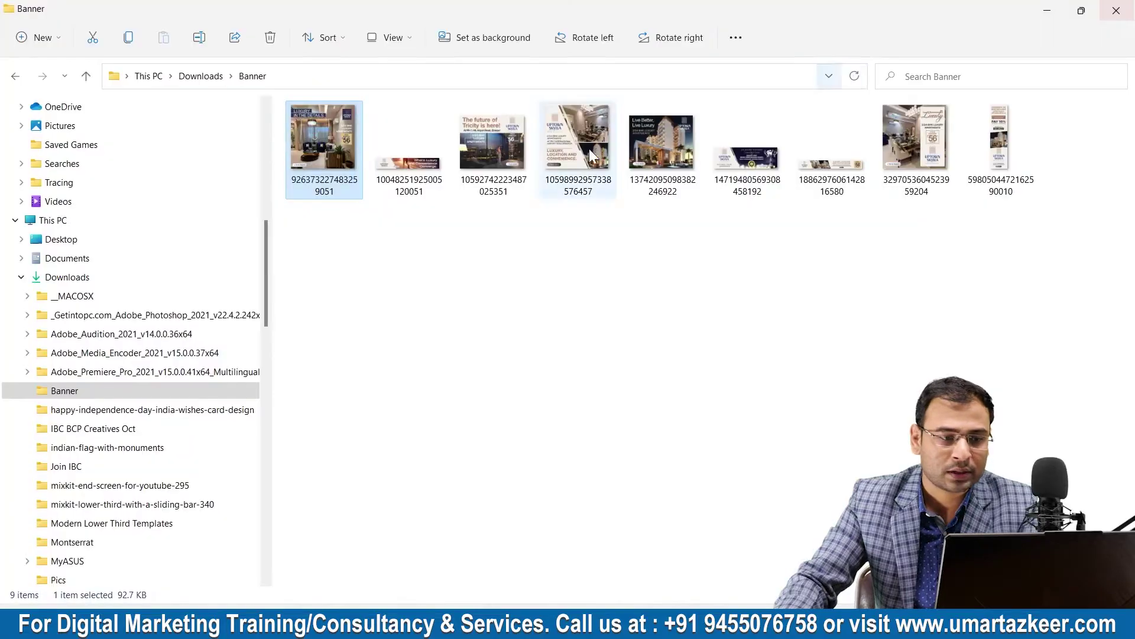
double_click(411, 158)
click(1118, 11)
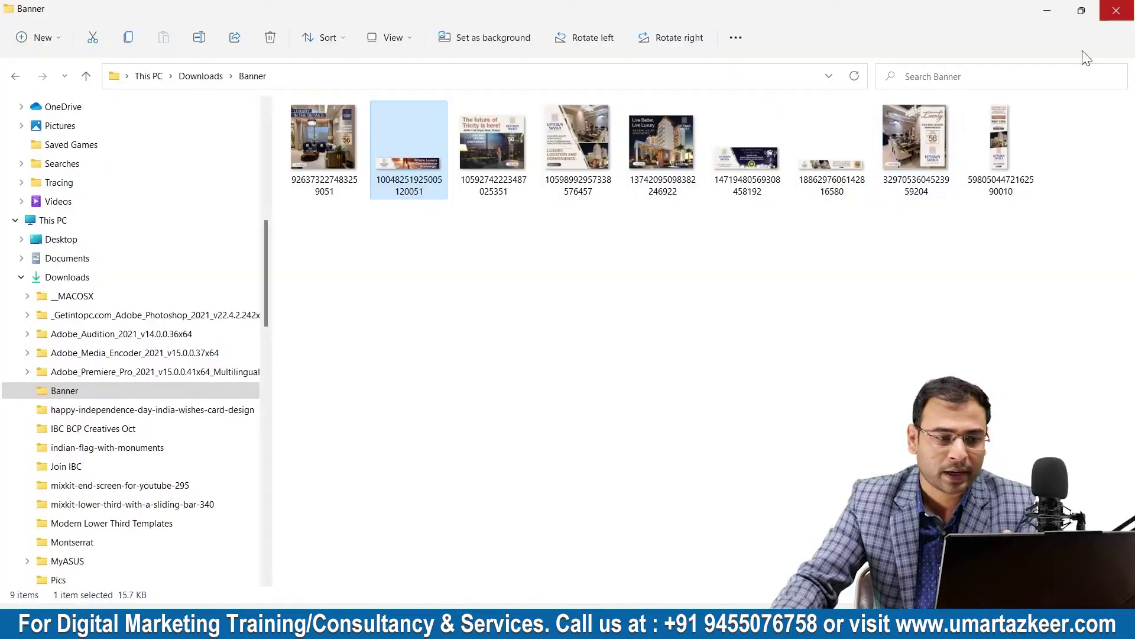
click(501, 132)
double_click(501, 133)
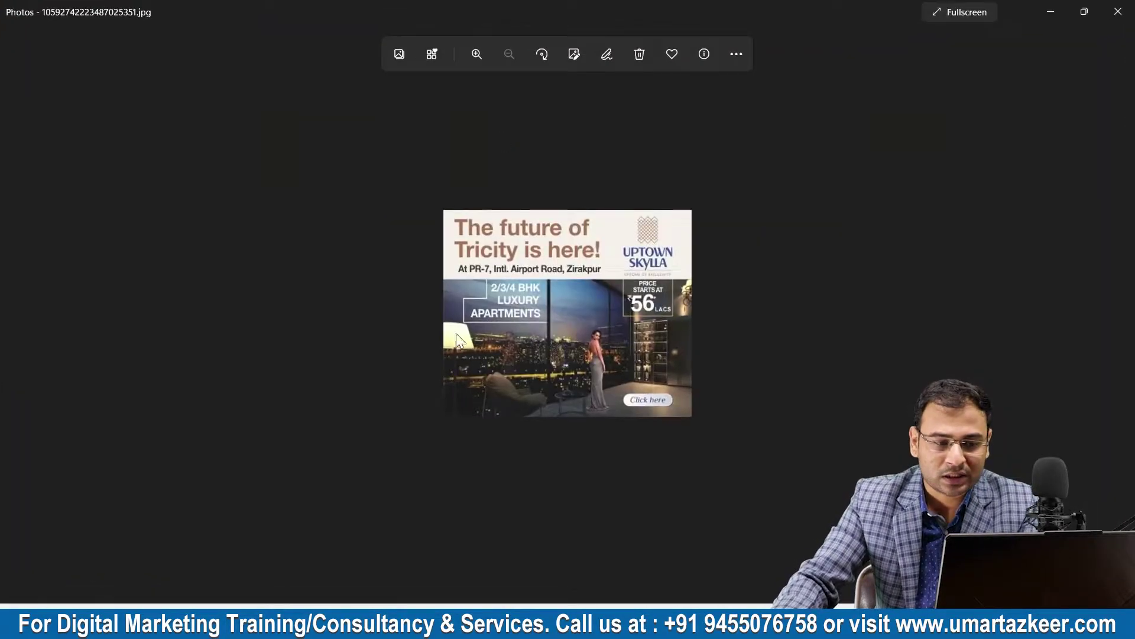
click(1117, 11)
- Preview the fourth, fifth and eighth banner images, closing each one and finally the Banner folder
click(585, 130)
double_click(586, 131)
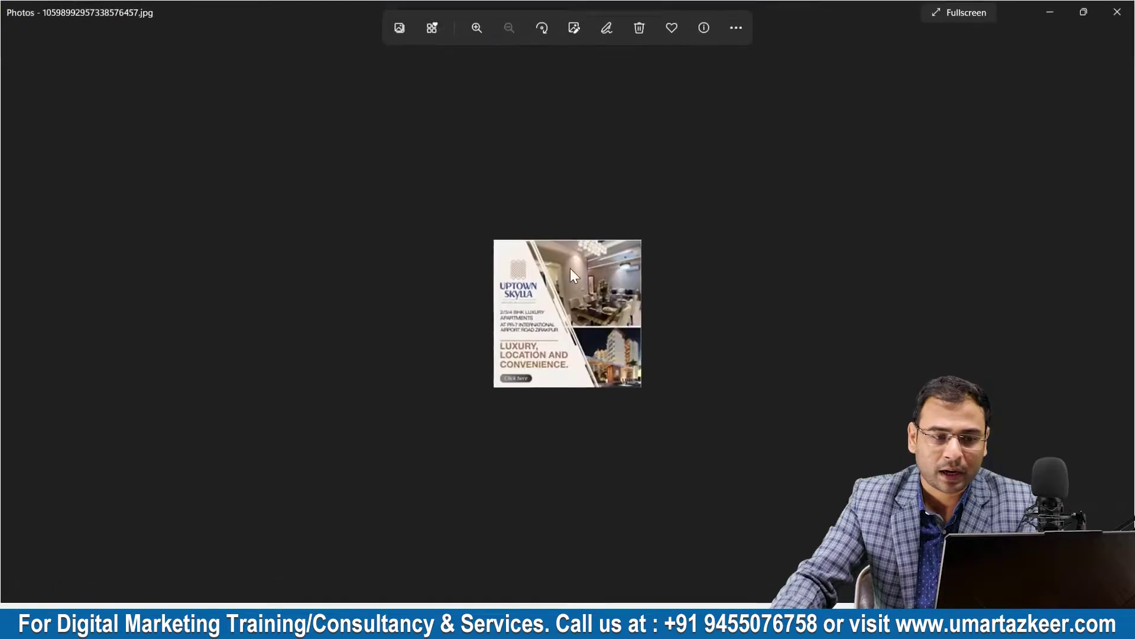
click(1116, 10)
click(669, 165)
double_click(670, 165)
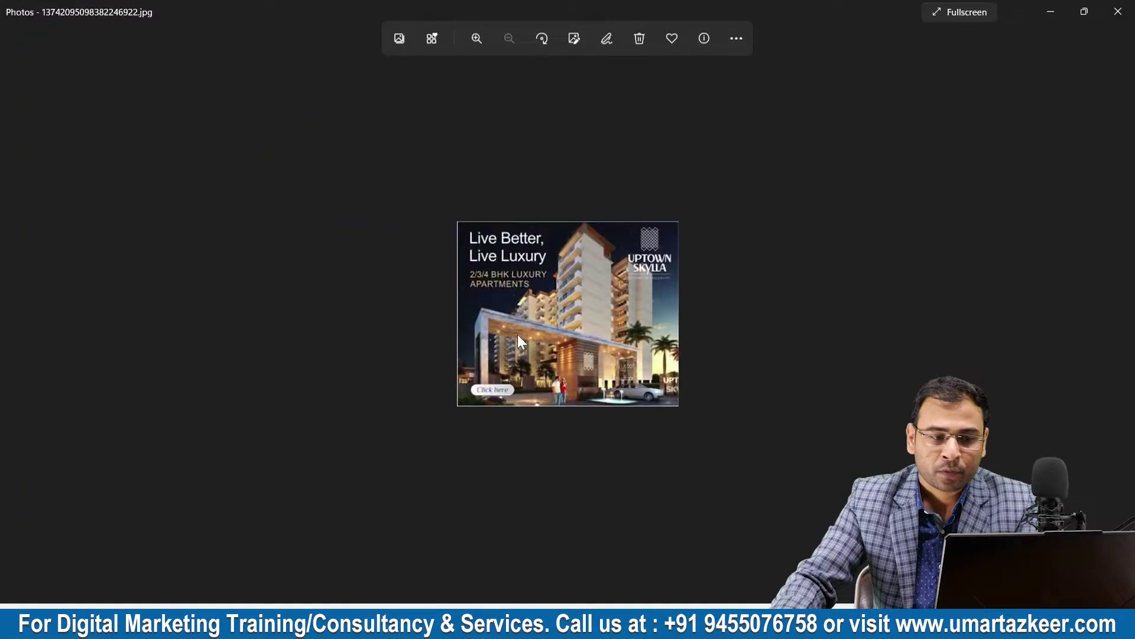
click(1116, 11)
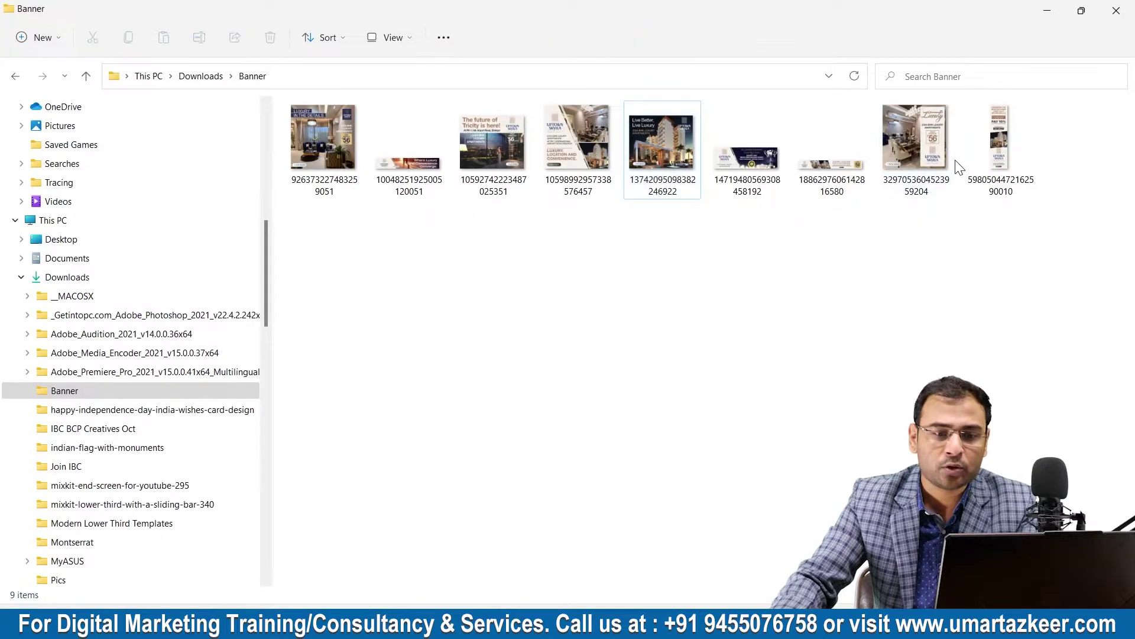
double_click(927, 161)
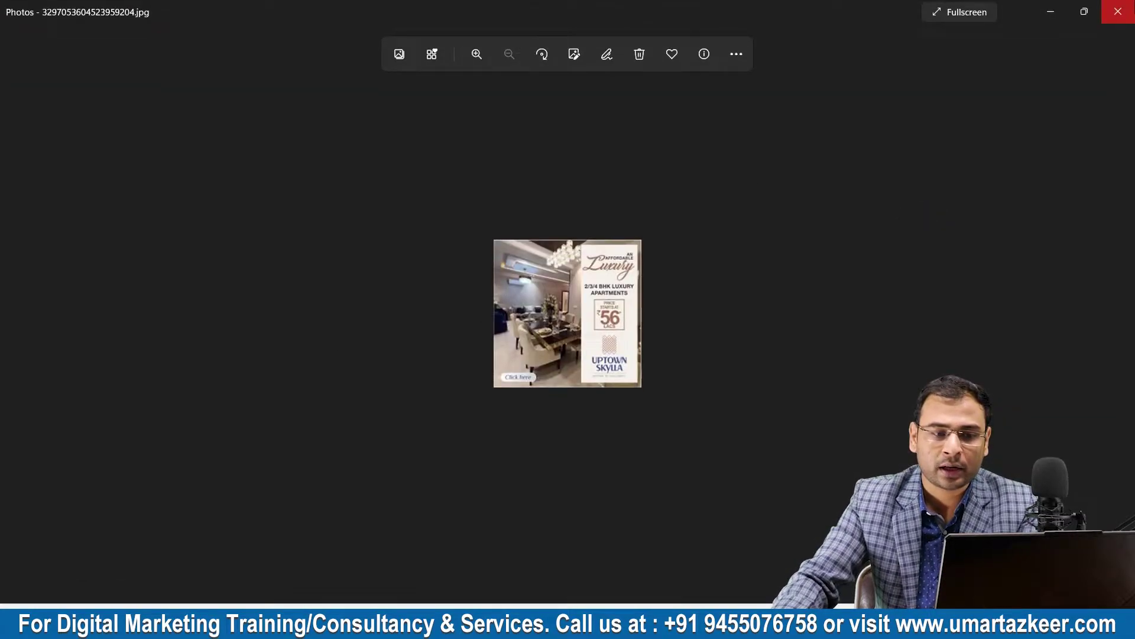
click(1117, 10)
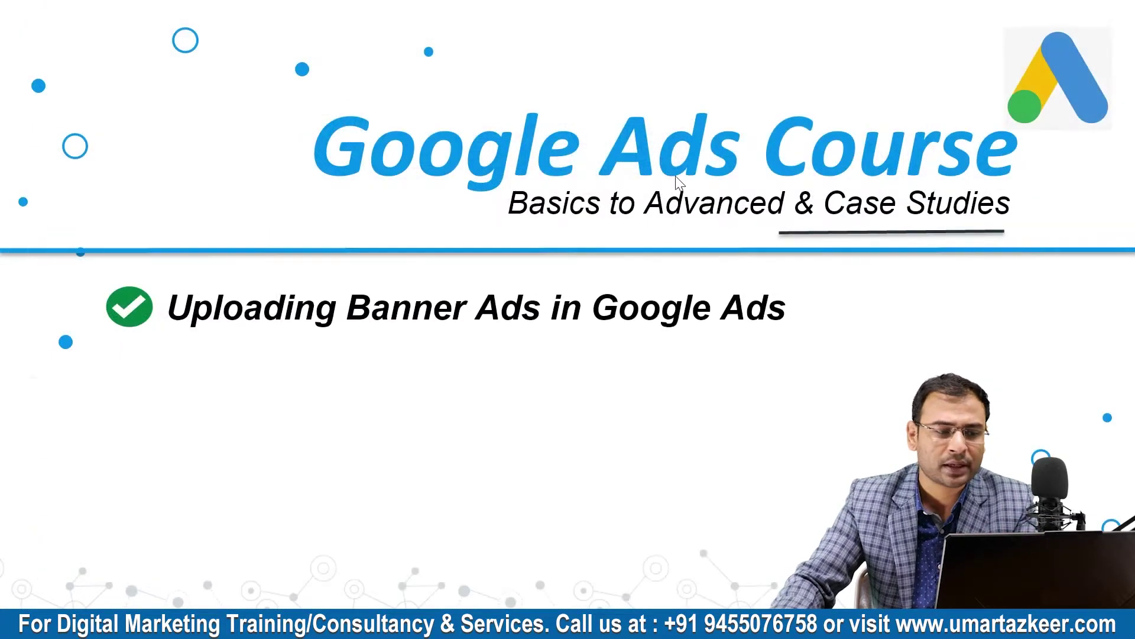
- Switch to the Google Ads upload page and upload all nine images from the Banner folder as display ads
key(alt+Tab)
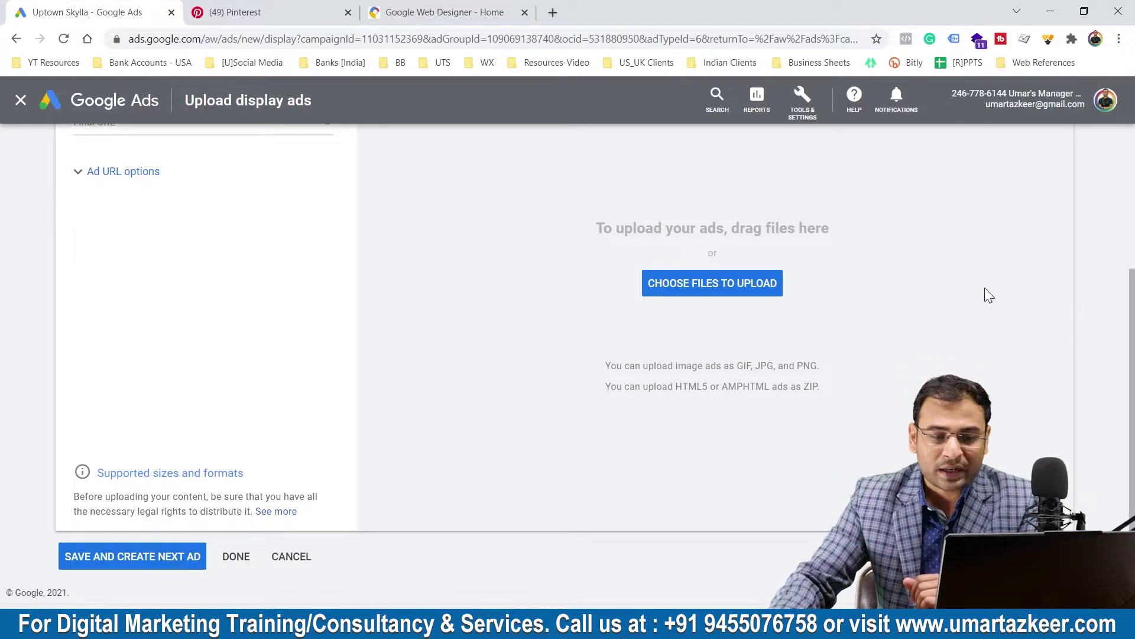
click(751, 287)
double_click(419, 178)
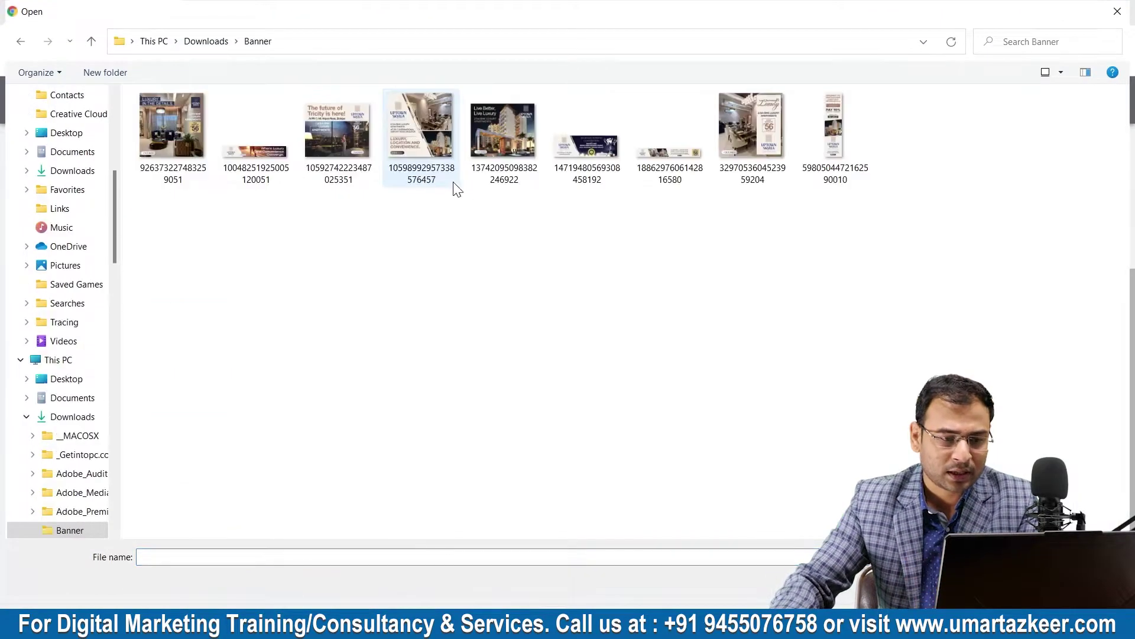
drag(1118, 285, 271, 124)
key(Return)
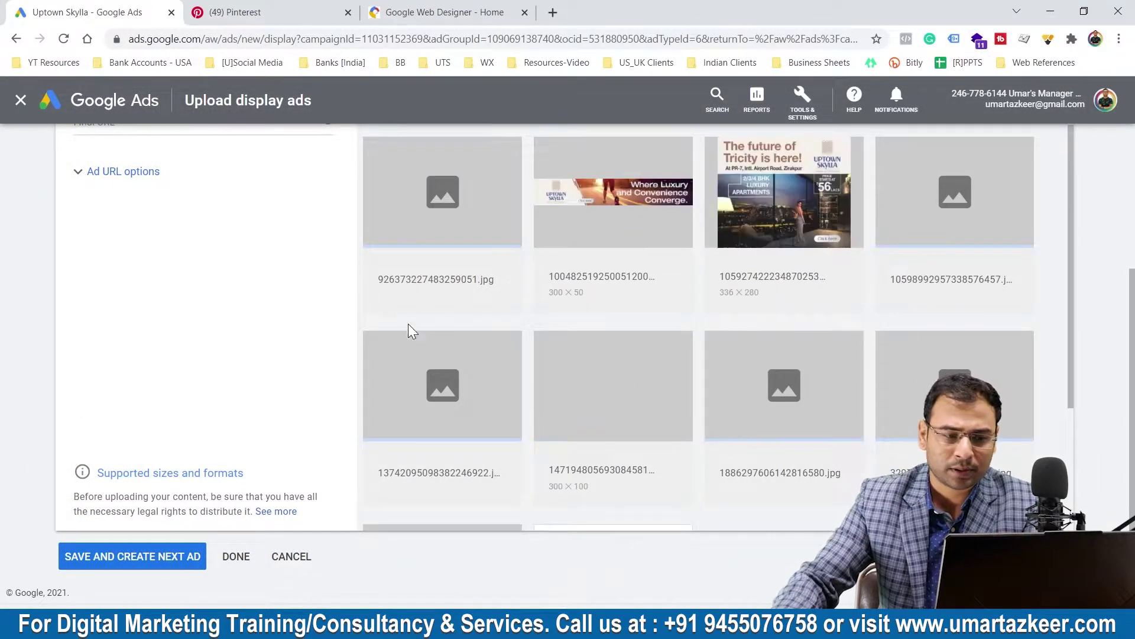
- Review the previews and dimensions of the uploaded banners and leave the upload page without saving the ads
scroll(621, 237, down, 3)
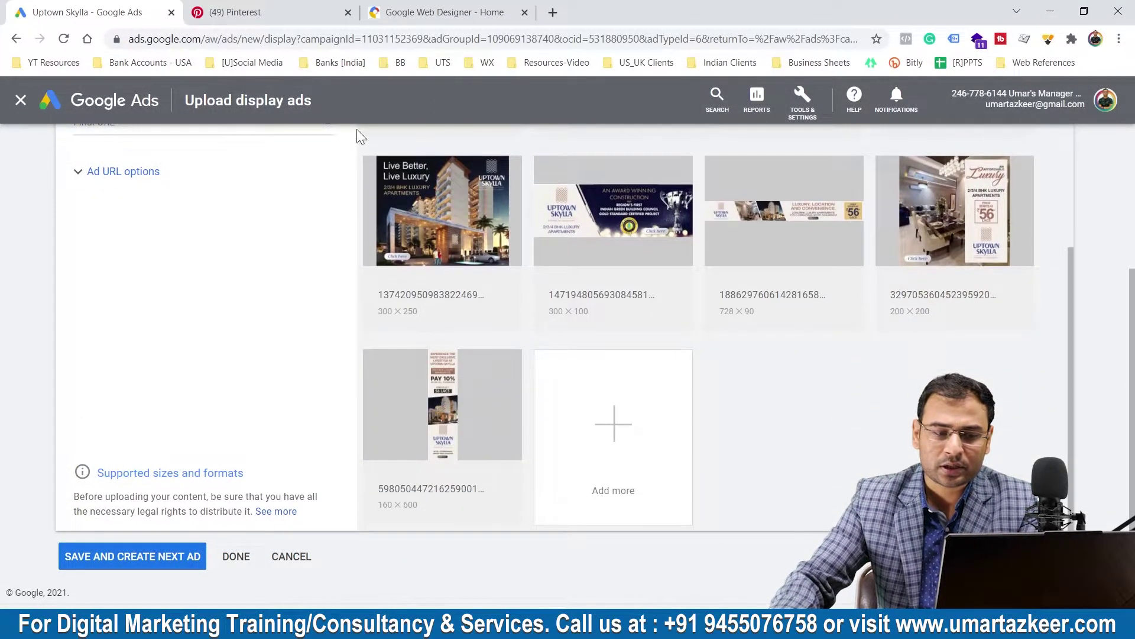
scroll(510, 358, up, 3)
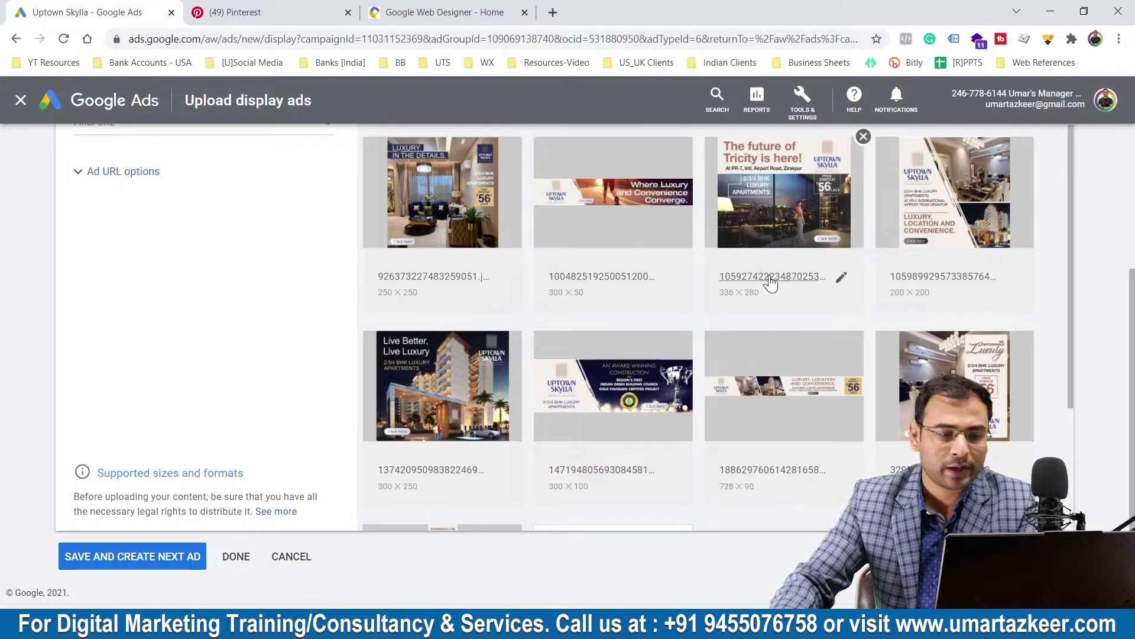
scroll(683, 275, down, 3)
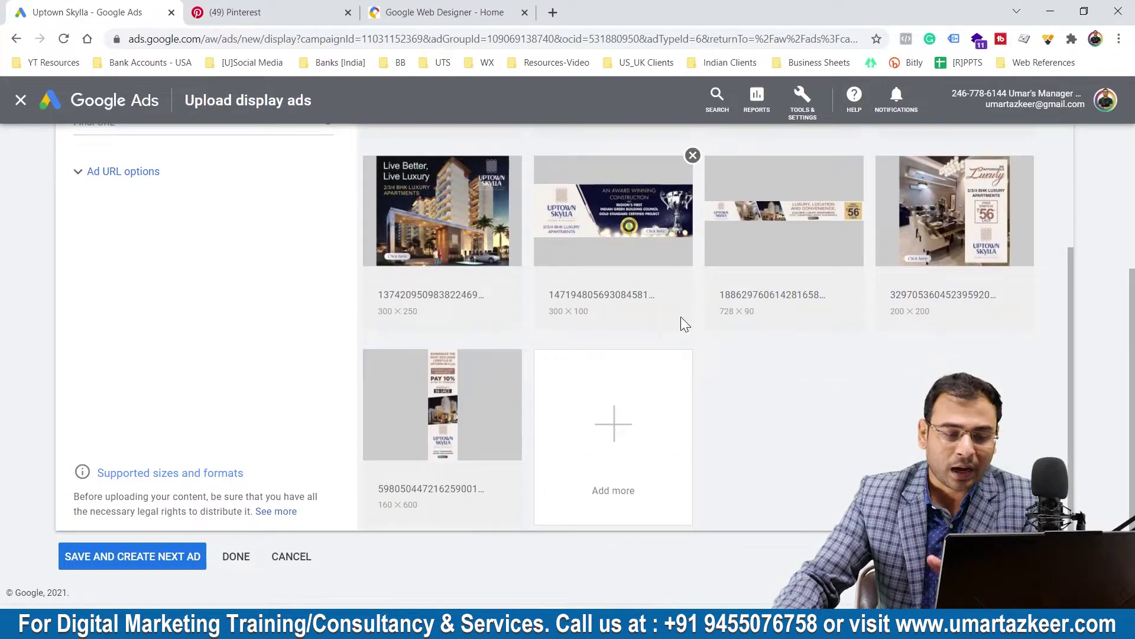
scroll(869, 331, up, 3)
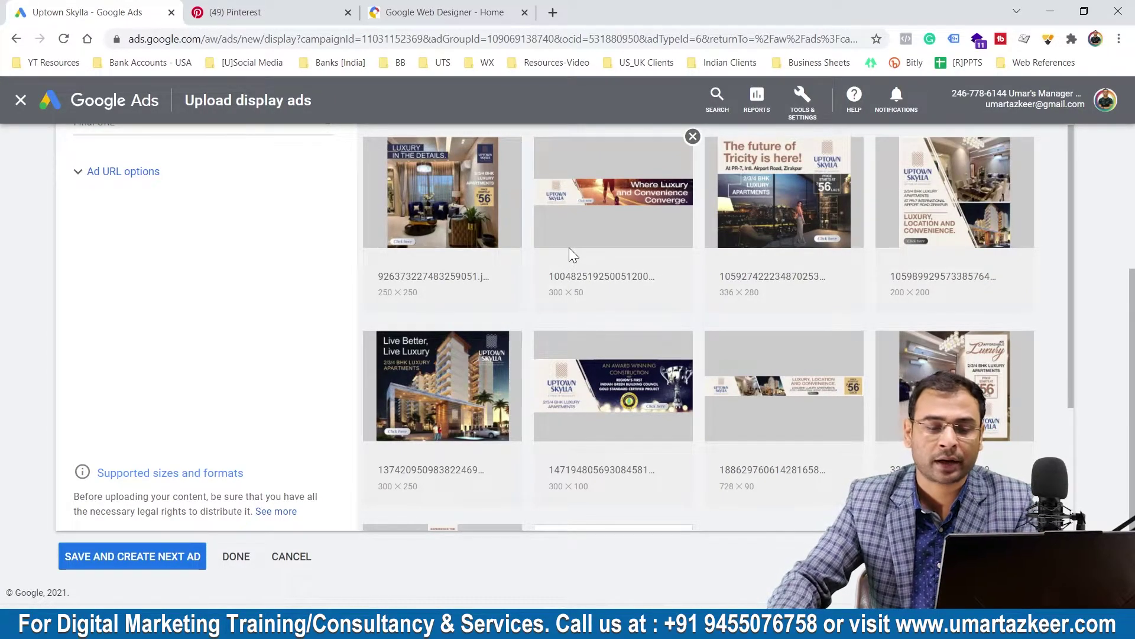
scroll(699, 325, down, 3)
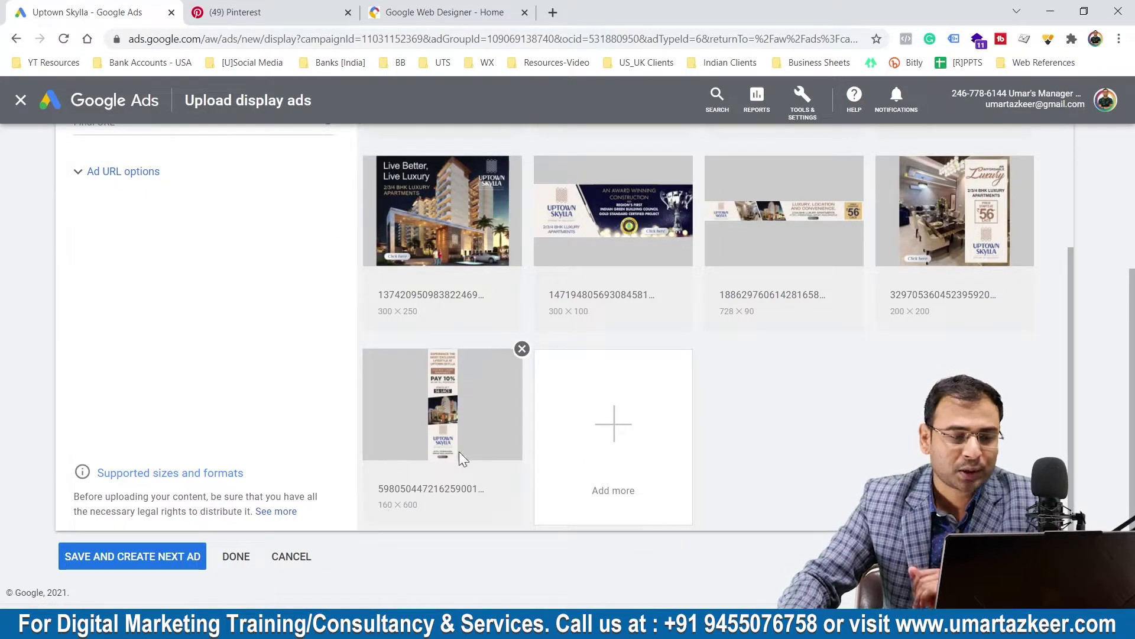
click(295, 557)
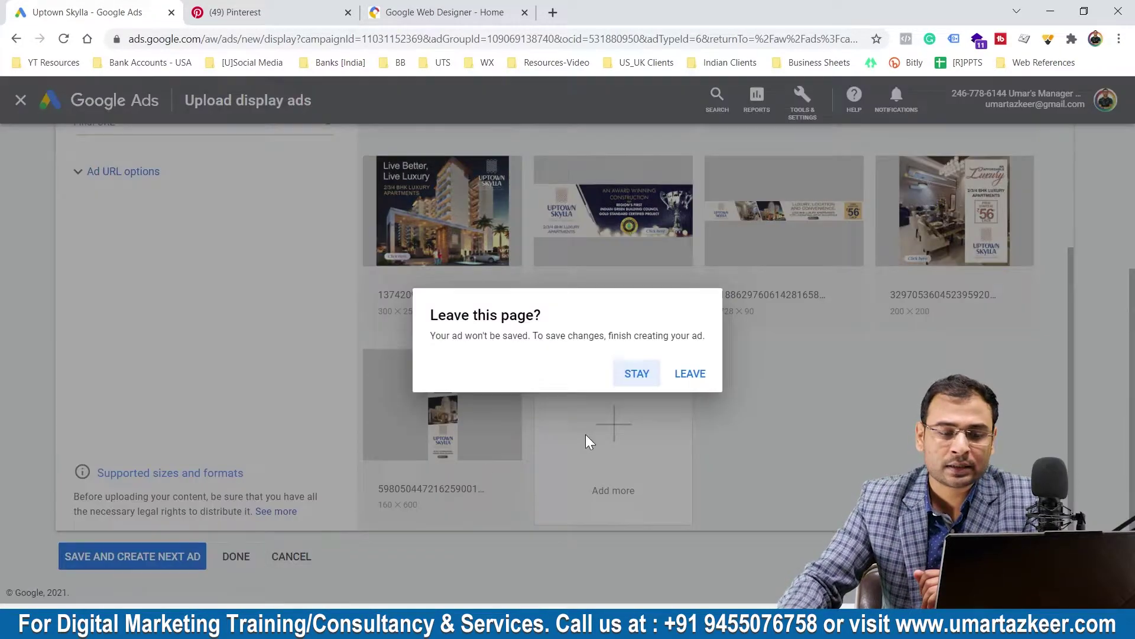
click(676, 381)
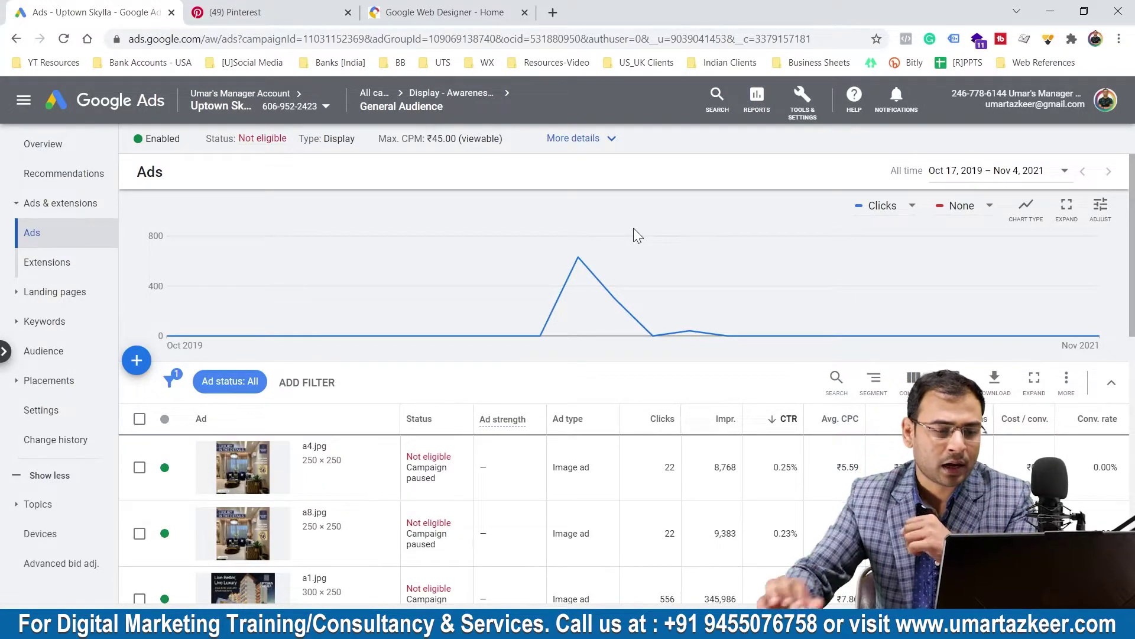
- Check the date range of the Ads report and keep All time selected
click(1005, 171)
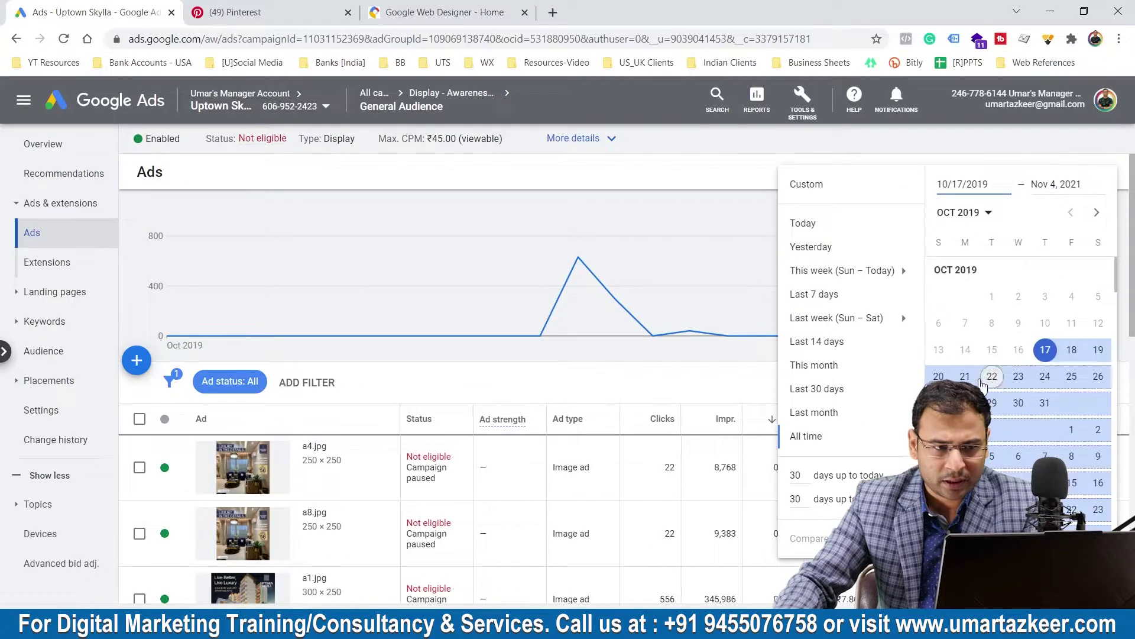
scroll(981, 383, down, 8)
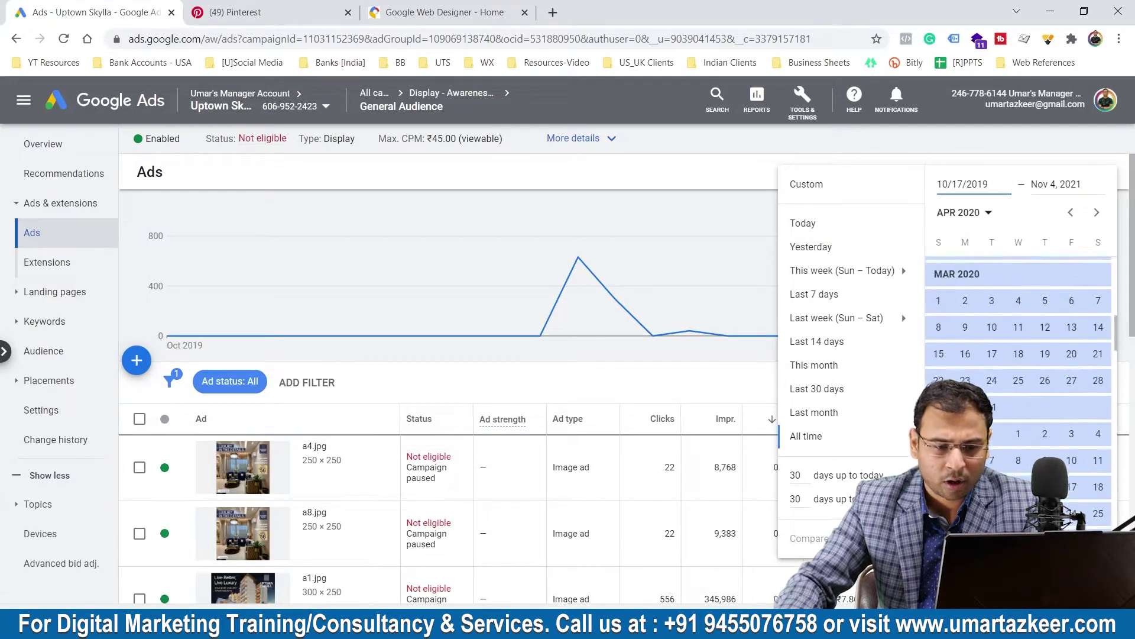
click(806, 436)
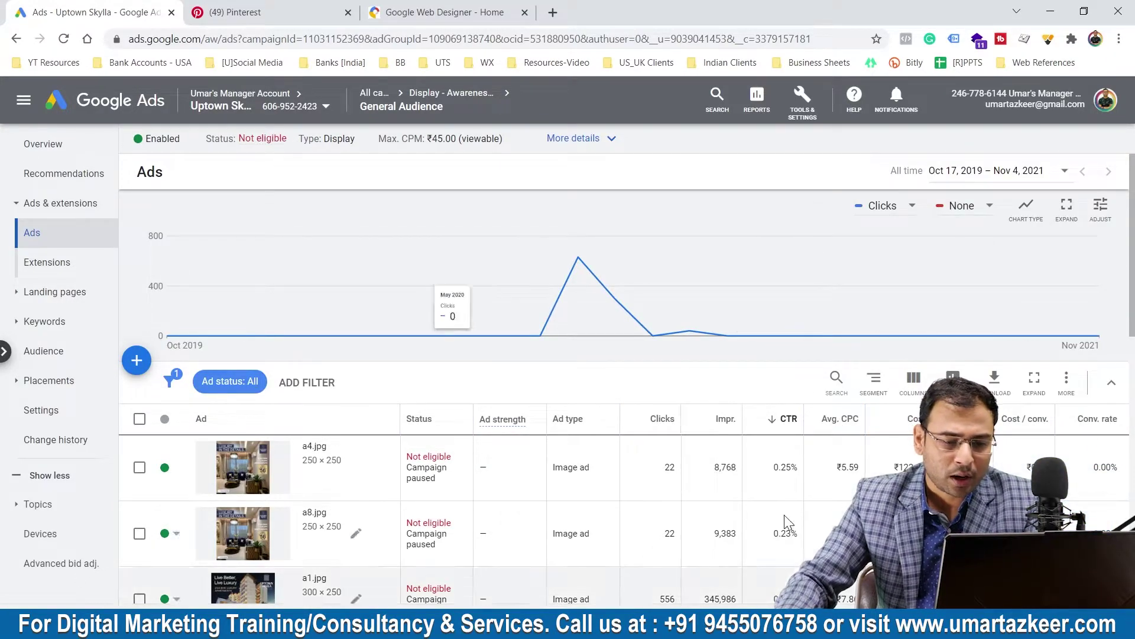
- Examine the General Audience ads table, comparing the CTR, clicks and impressions of the different banner sizes
scroll(710, 456, down, 2)
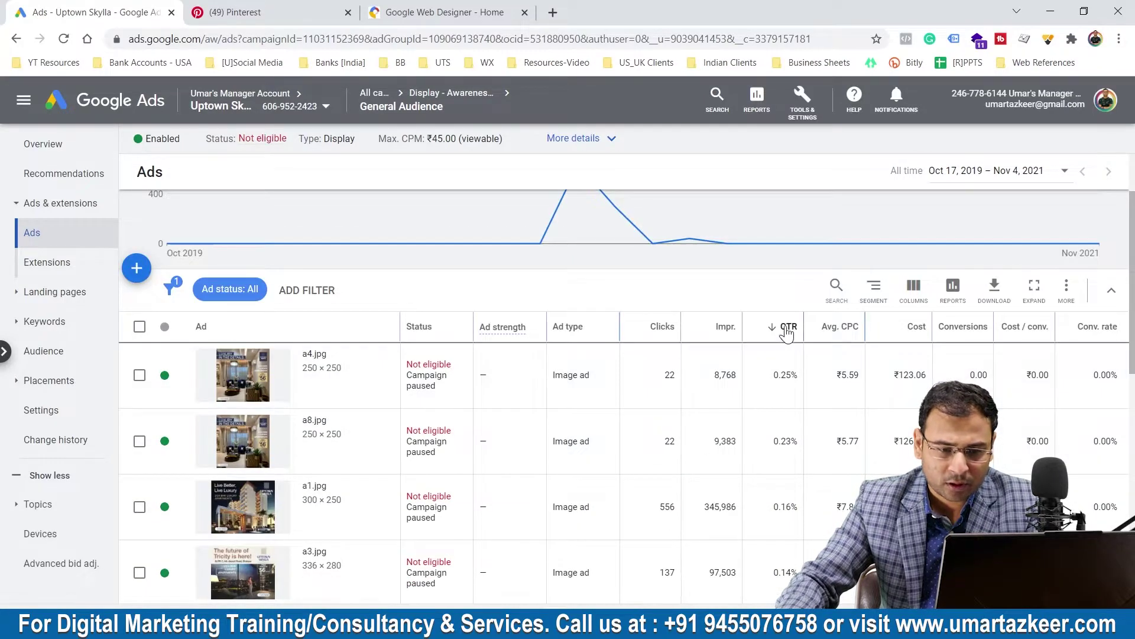
mouse_move(787, 331)
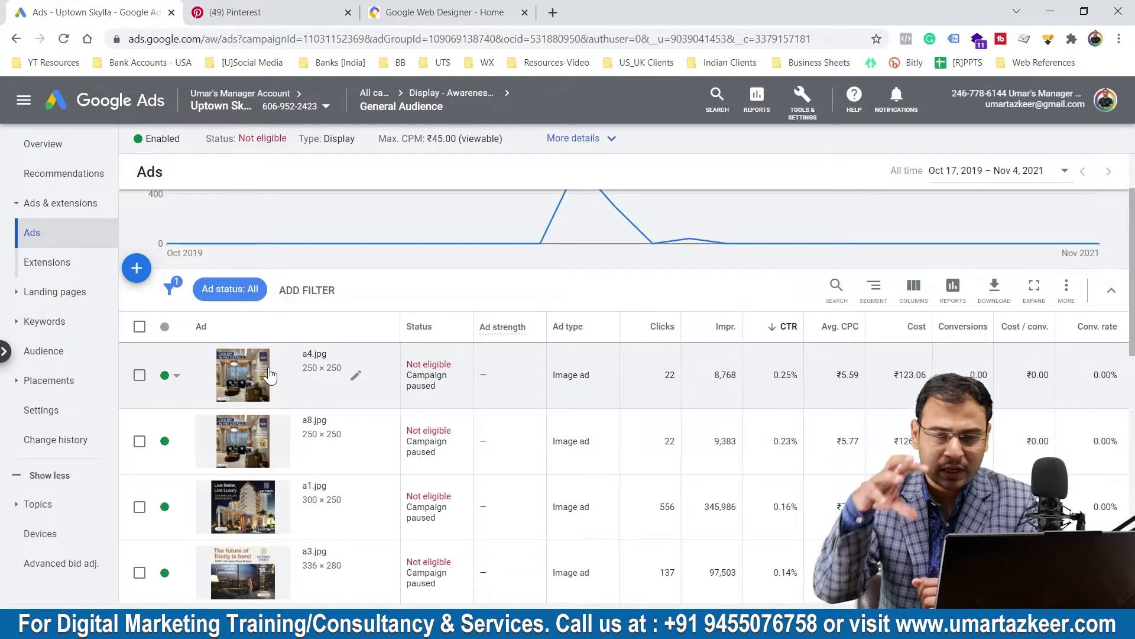
scroll(269, 373, down, 5)
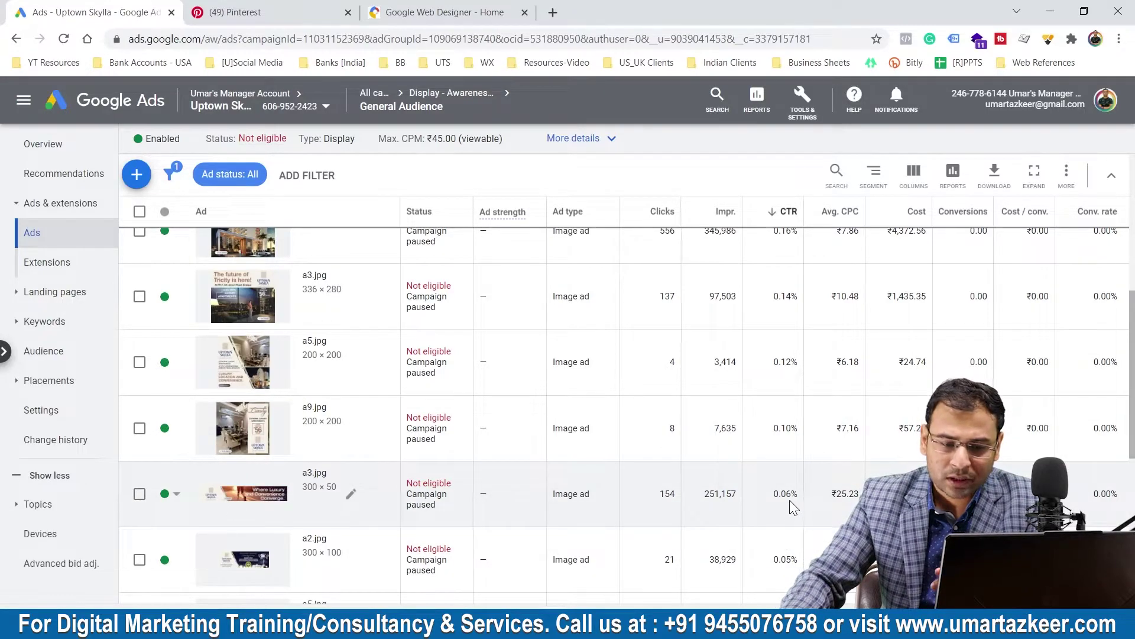
click(798, 520)
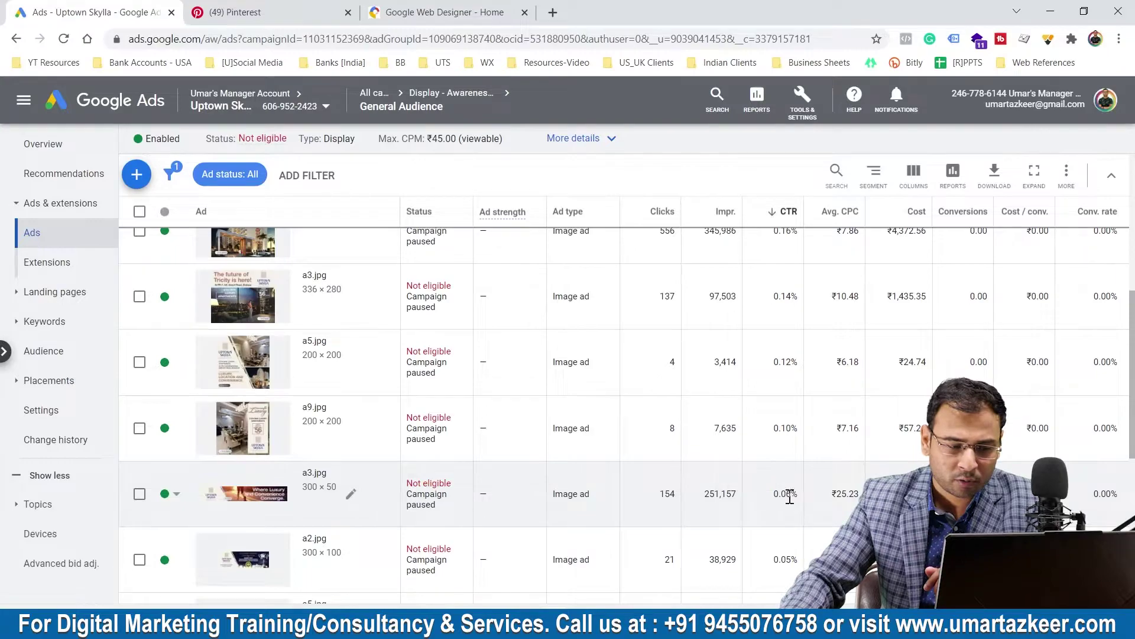
scroll(591, 509, down, 2)
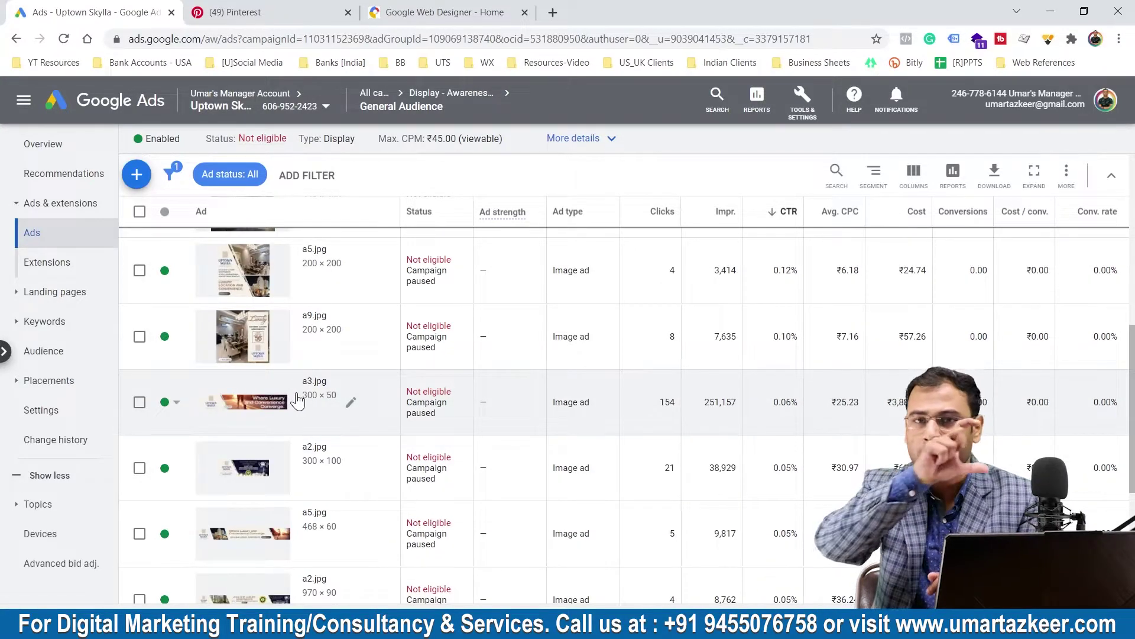
scroll(352, 462, down, 3)
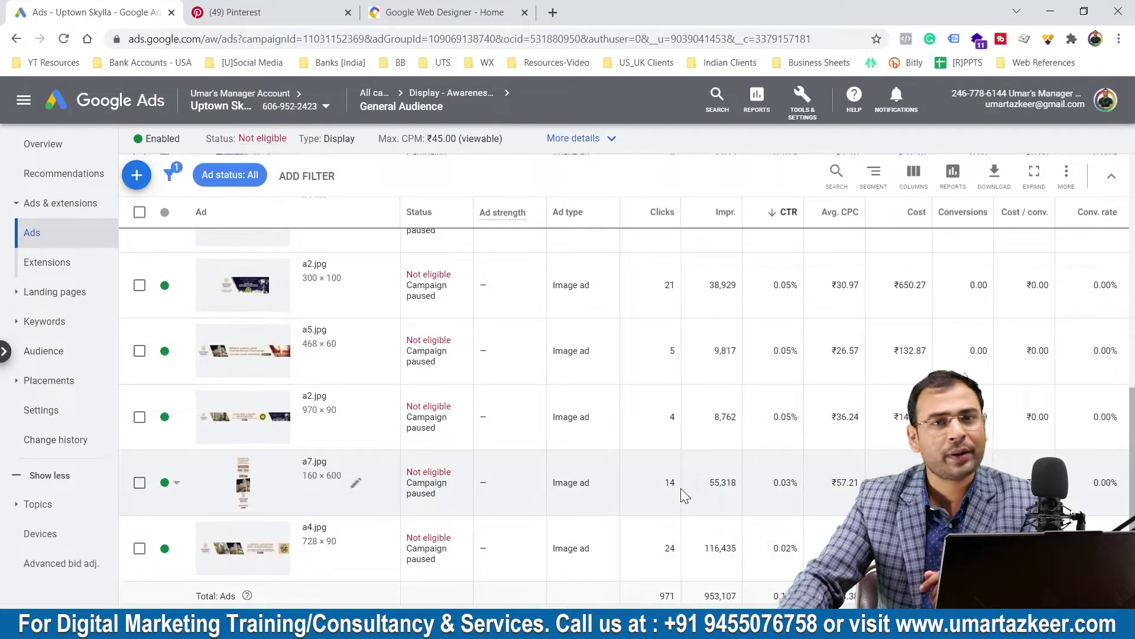
scroll(390, 479, up, 10)
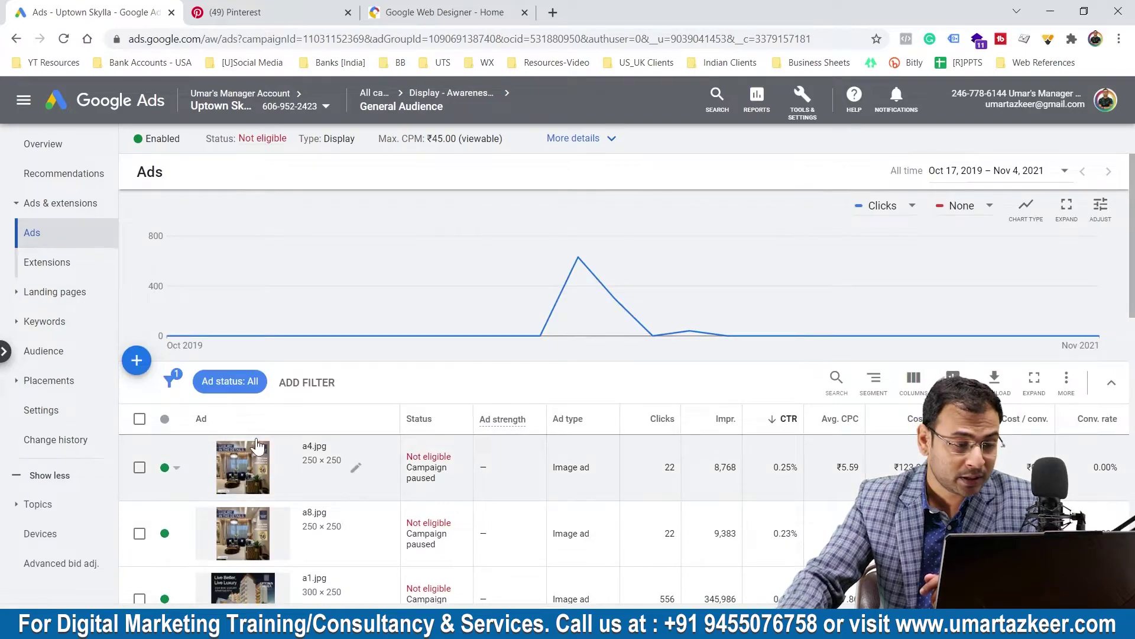
scroll(255, 441, down, 3)
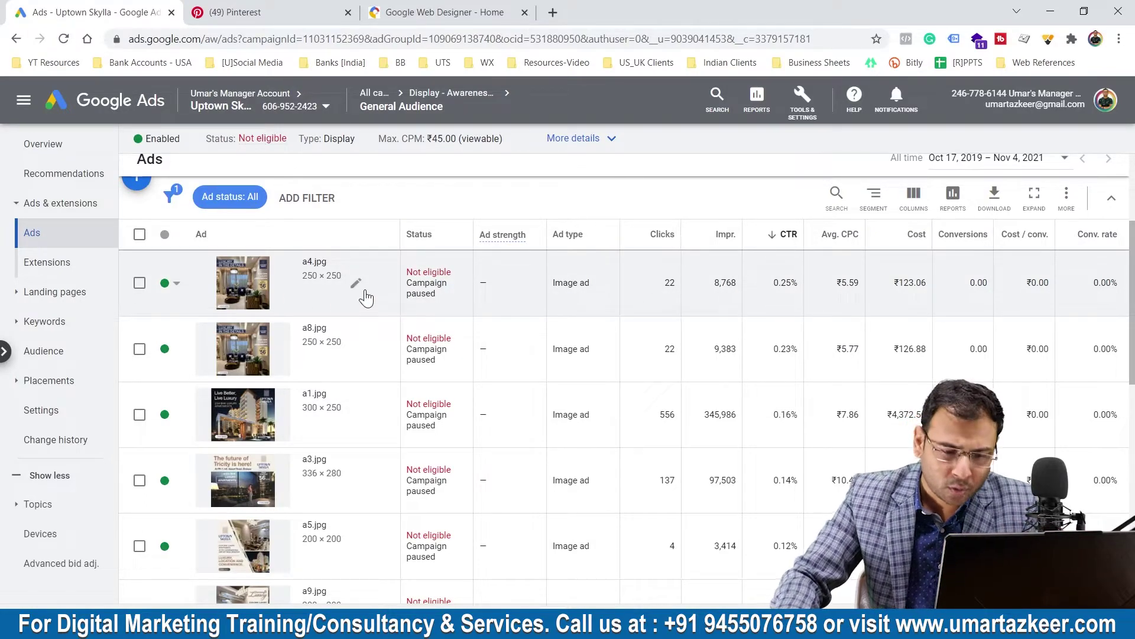
scroll(444, 331, up, 1)
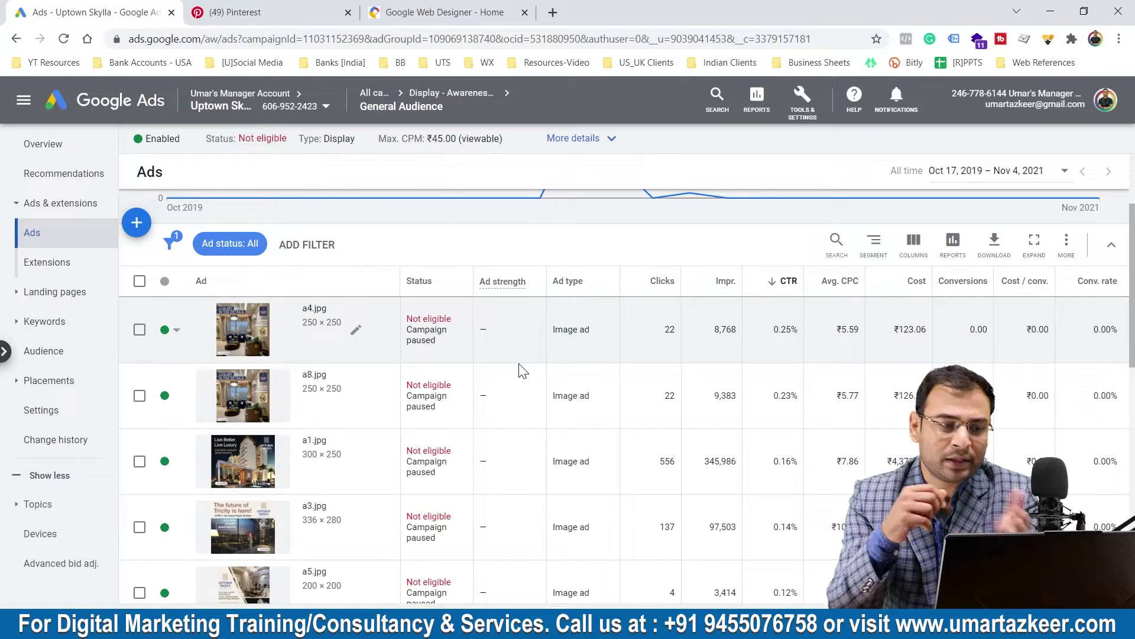
- Leave the display ad upload page without saving and return to the General Audience ads
scroll(449, 411, up, 2)
scroll(524, 310, down, 6)
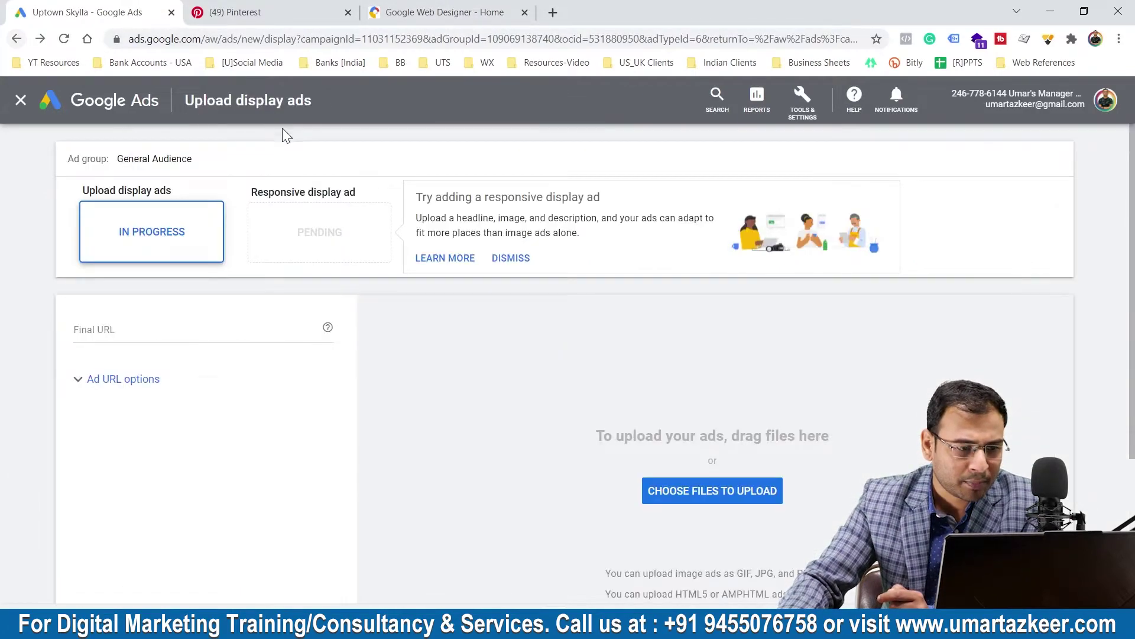
scroll(370, 436, down, 4)
scroll(322, 518, up, 2)
scroll(322, 519, down, 2)
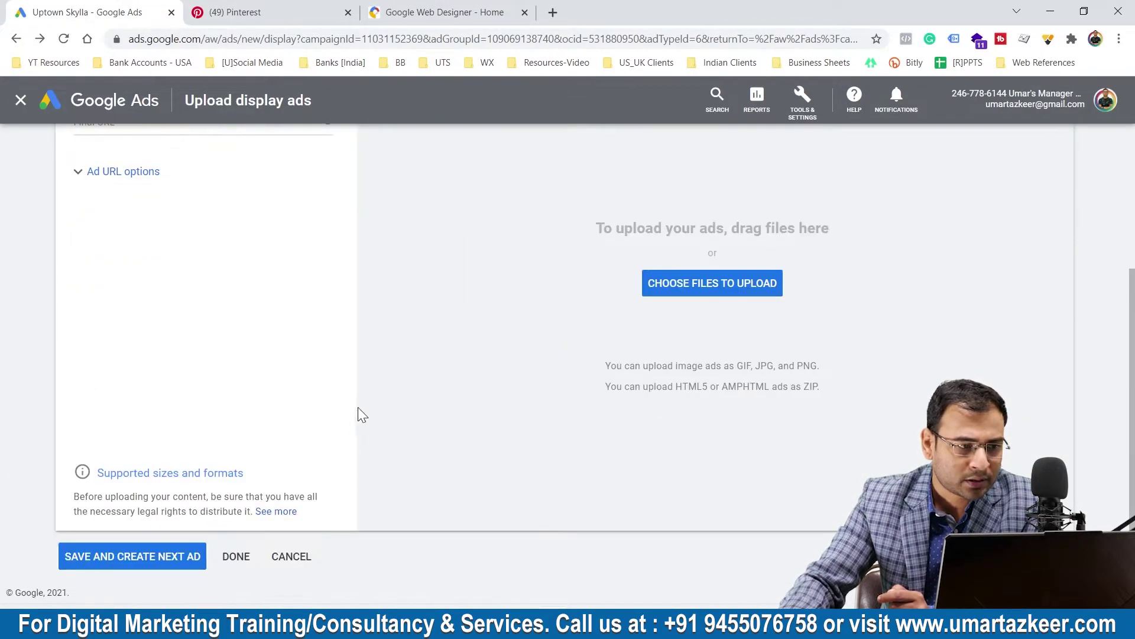
click(285, 559)
click(681, 378)
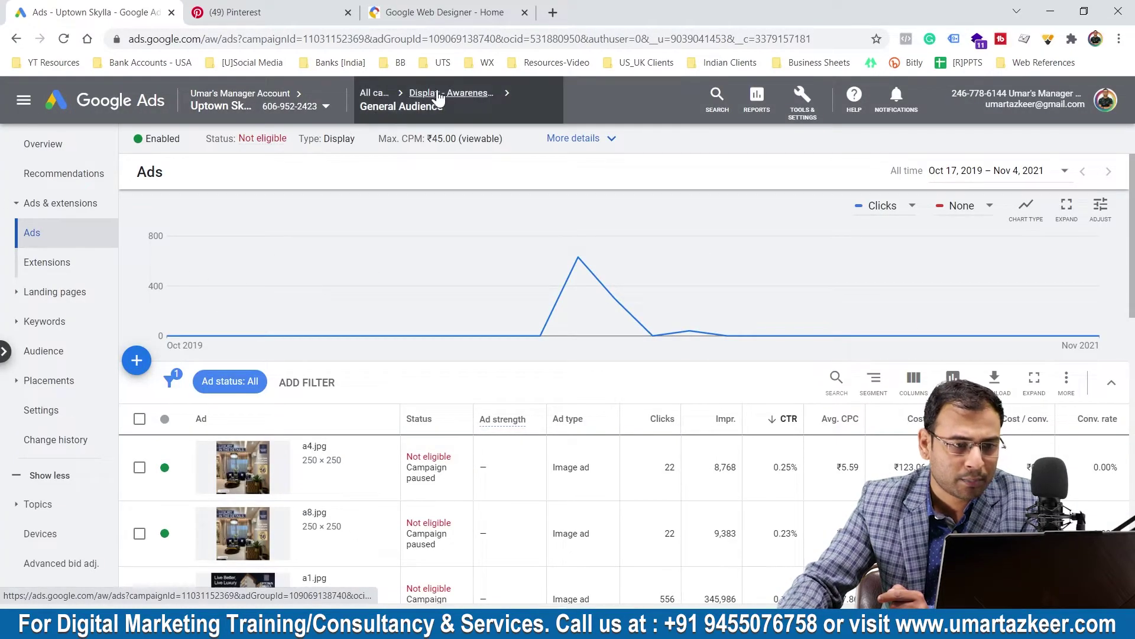
- Go to the all-campaigns list and compare the CTR of the awareness and remarketing display campaigns
mouse_move(368, 102)
click(376, 144)
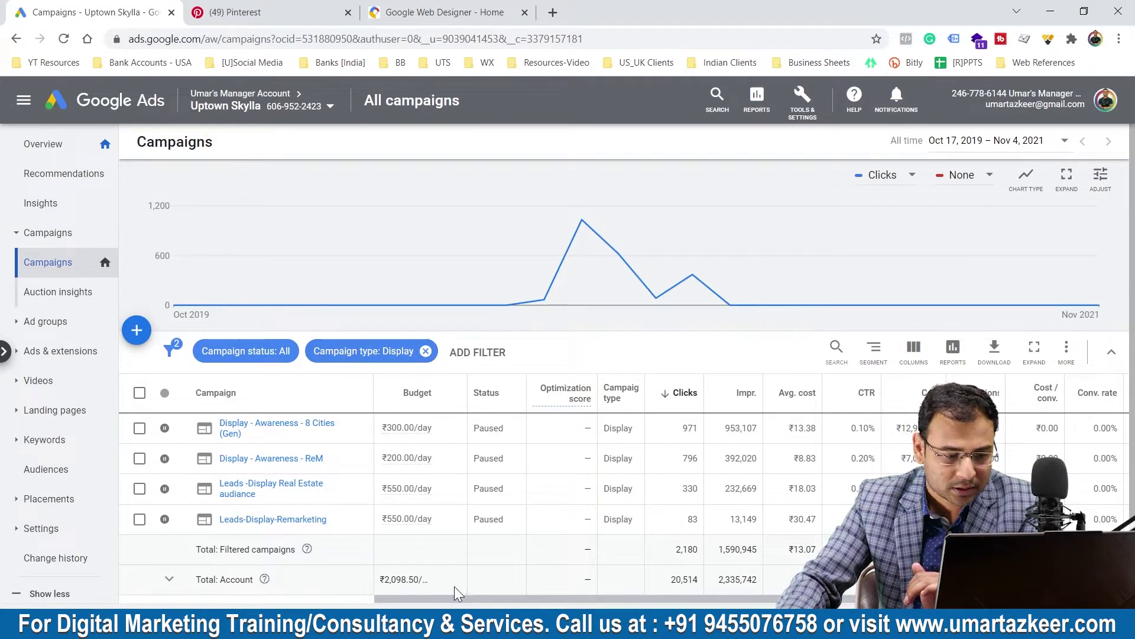
drag(454, 587, 492, 567)
click(500, 528)
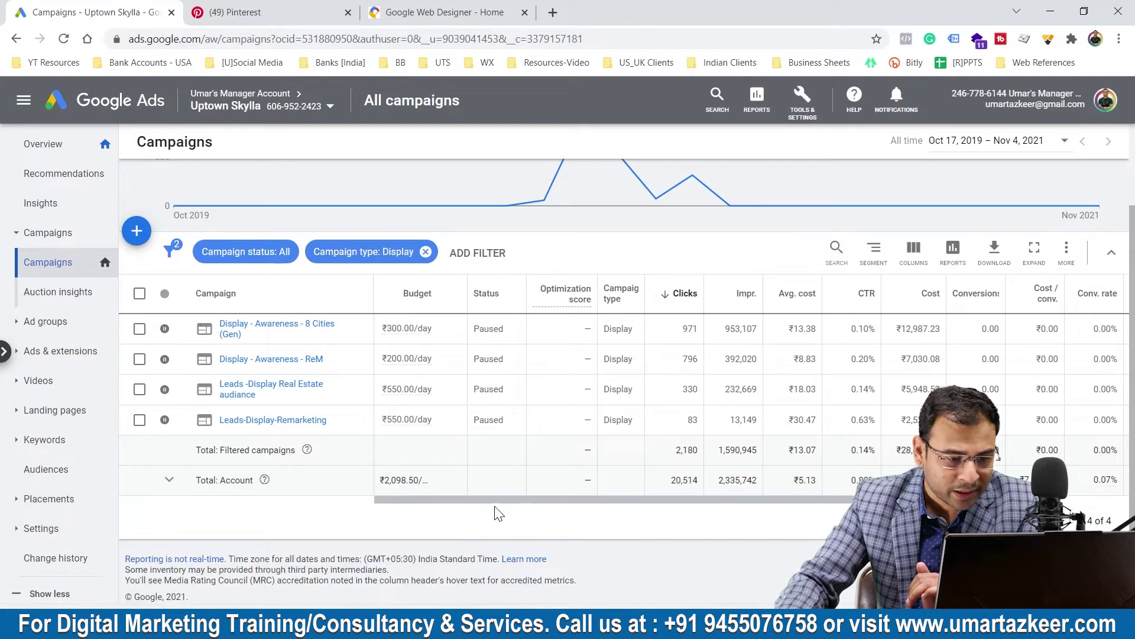
scroll(547, 509, right, 3)
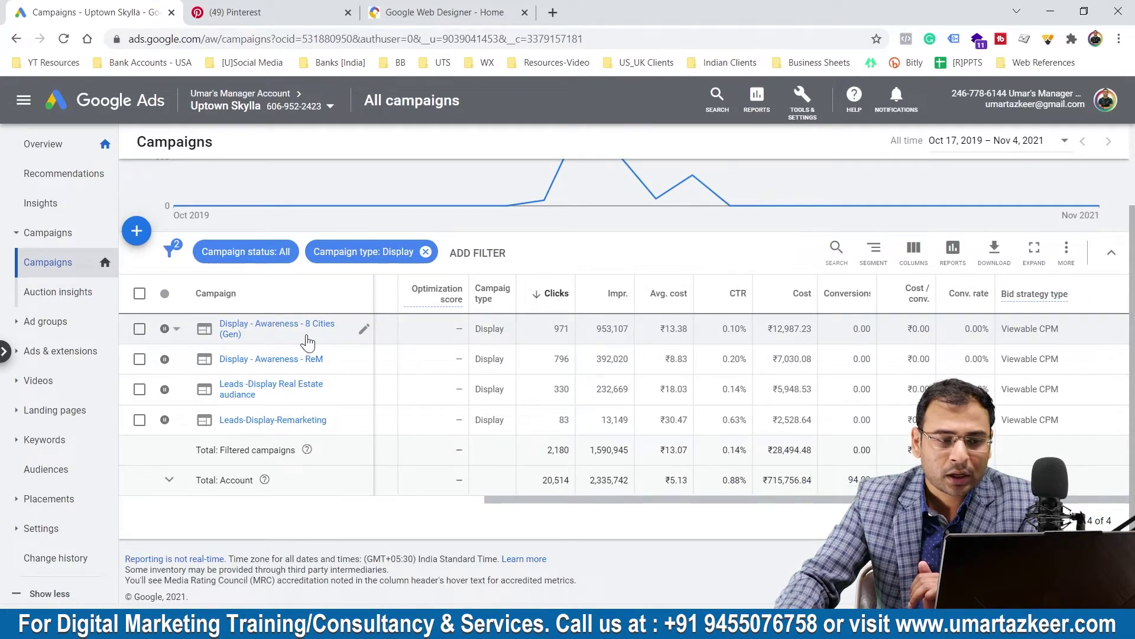
triple_click(734, 332)
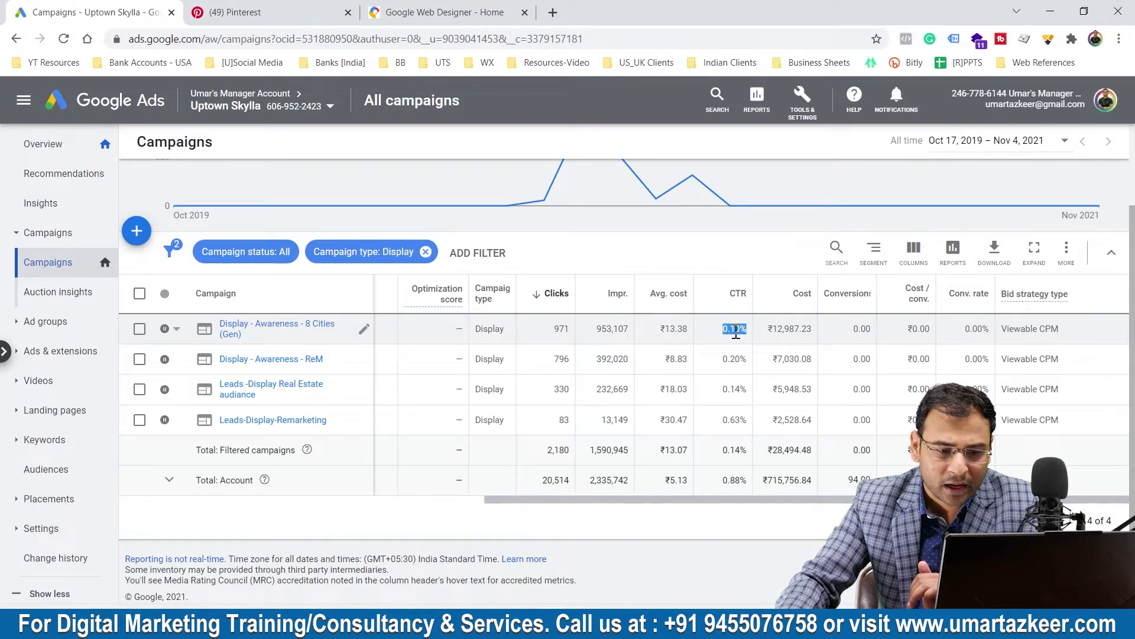
click(738, 420)
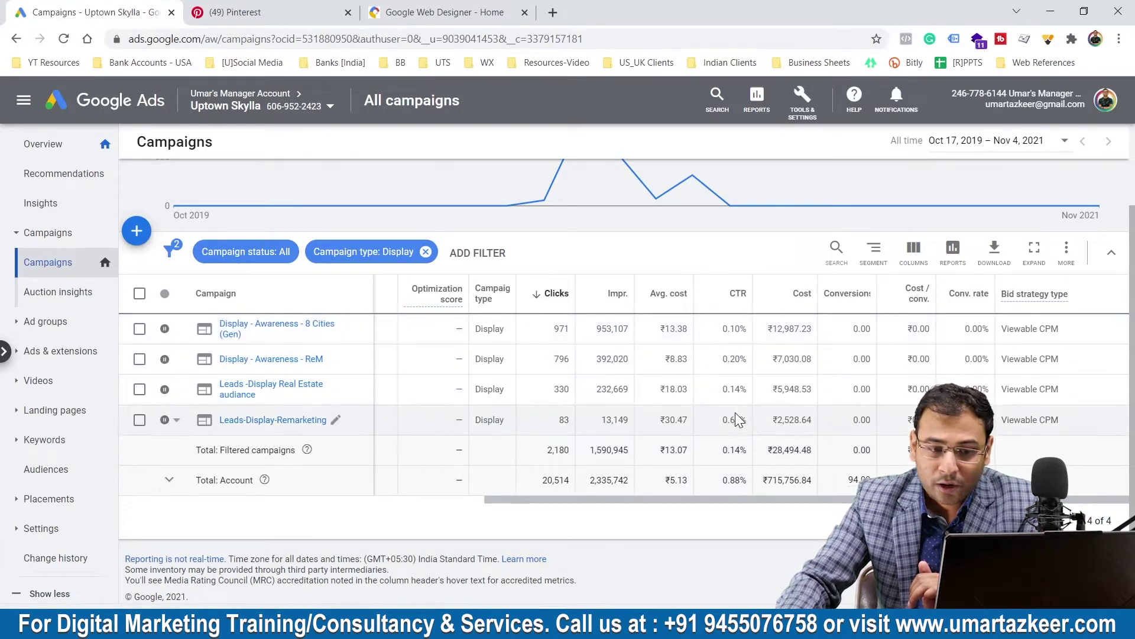
drag(739, 420, 439, 414)
drag(579, 438, 699, 423)
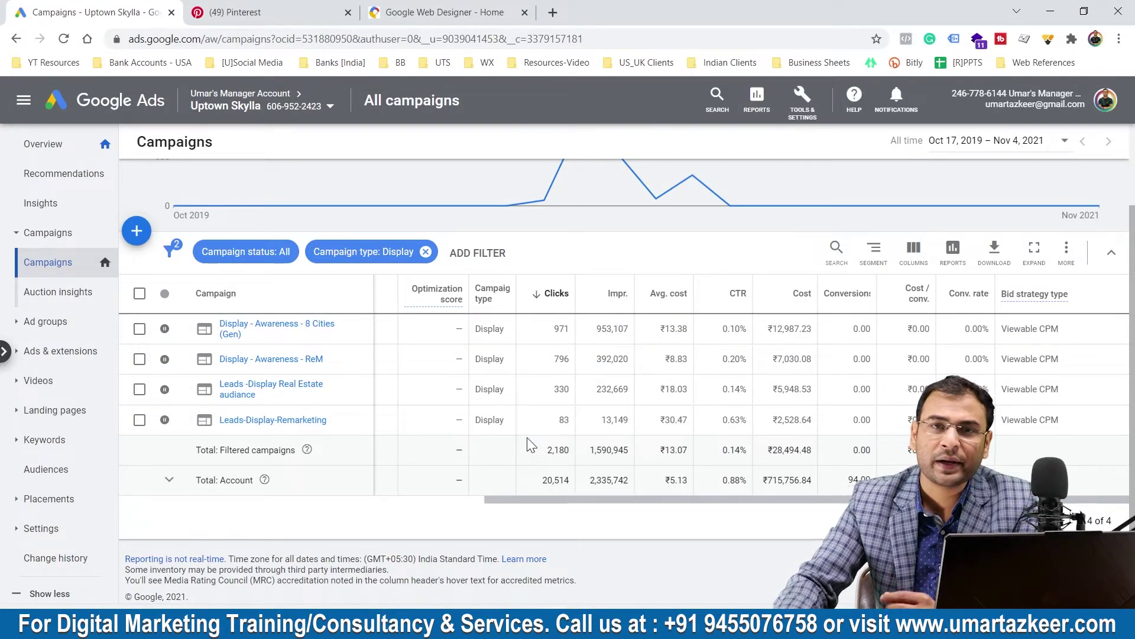
- Open the General Audience ad group of the Display - Awareness - 8 Cities (Gen) campaign and review its banner ads
click(263, 329)
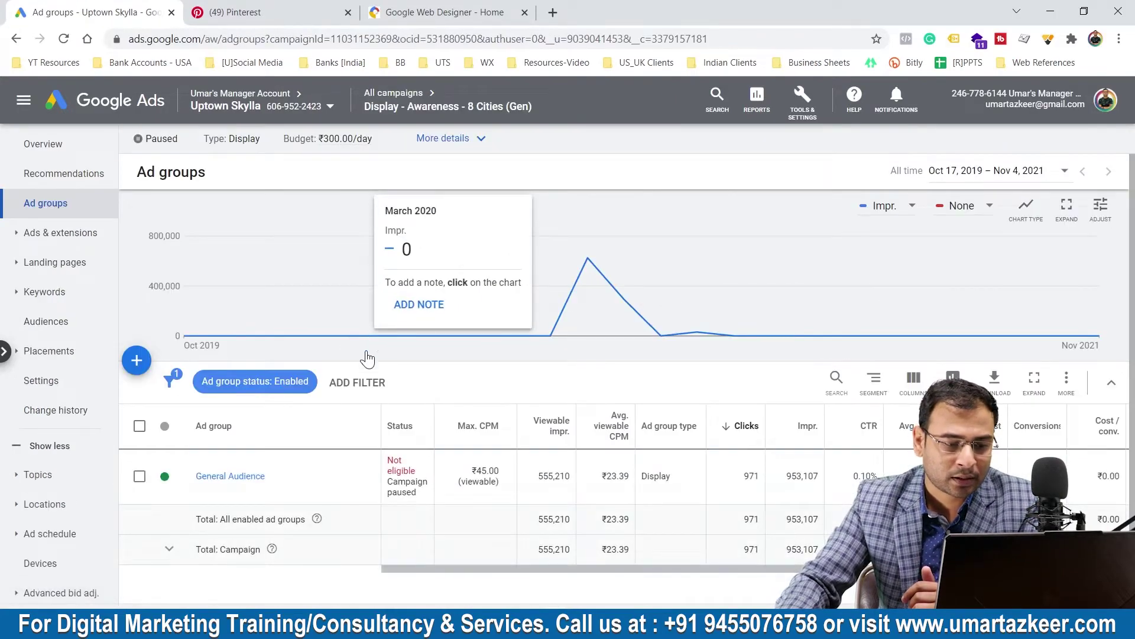
click(261, 476)
scroll(511, 408, down, 2)
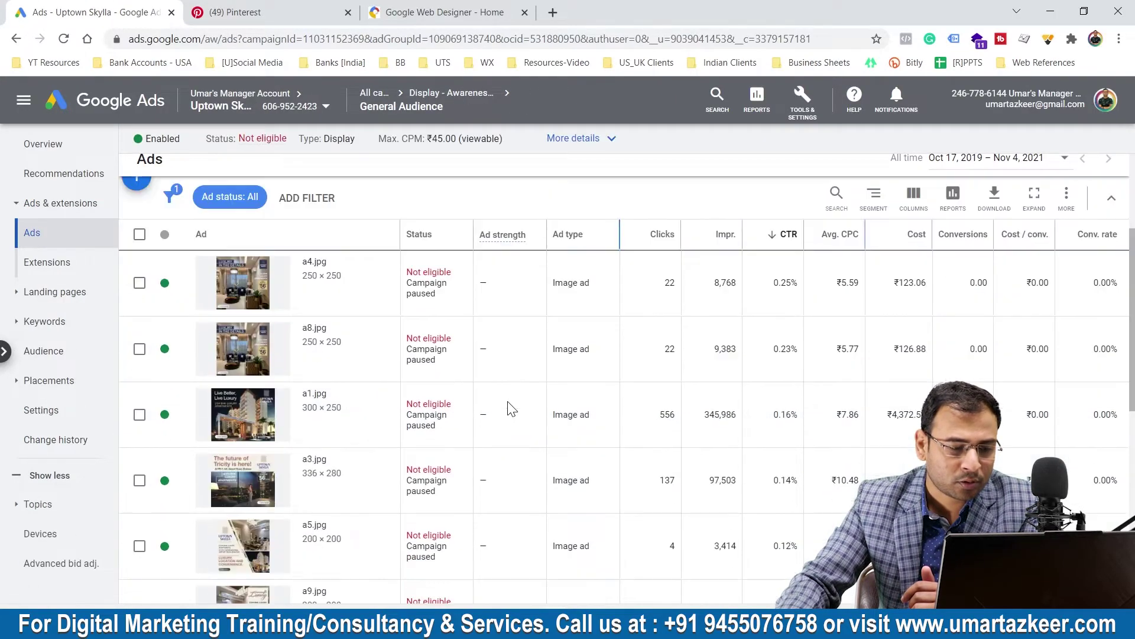
scroll(512, 408, down, 5)
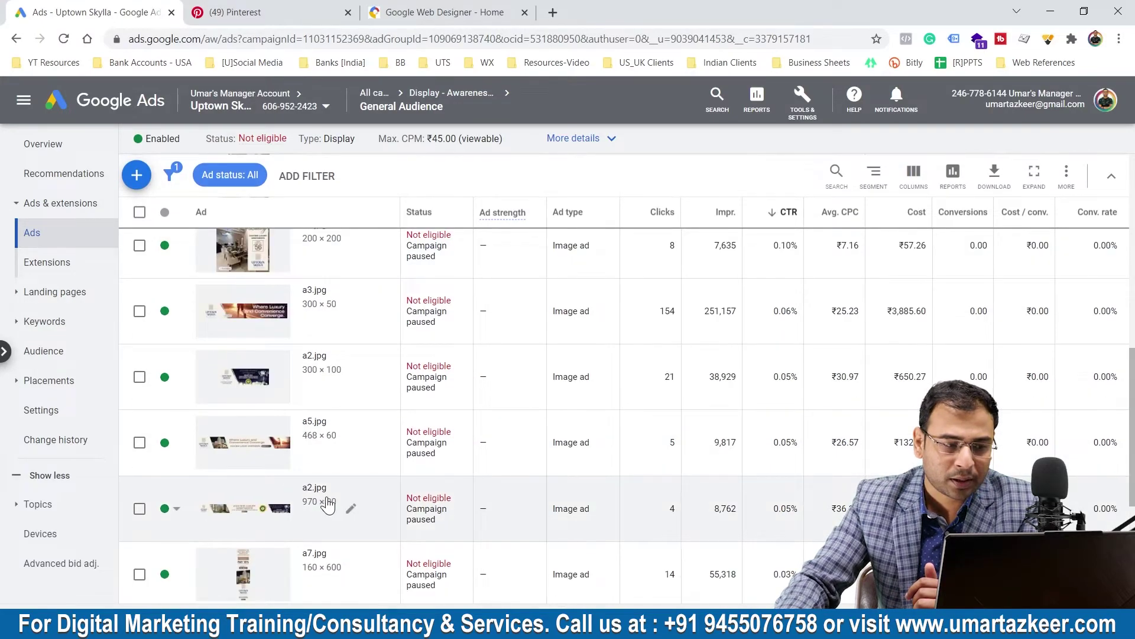
scroll(328, 505, up, 5)
- Return to the campaigns list, open the Pitara ad group of Display - Awareness - ReM and review its image ads
click(15, 40)
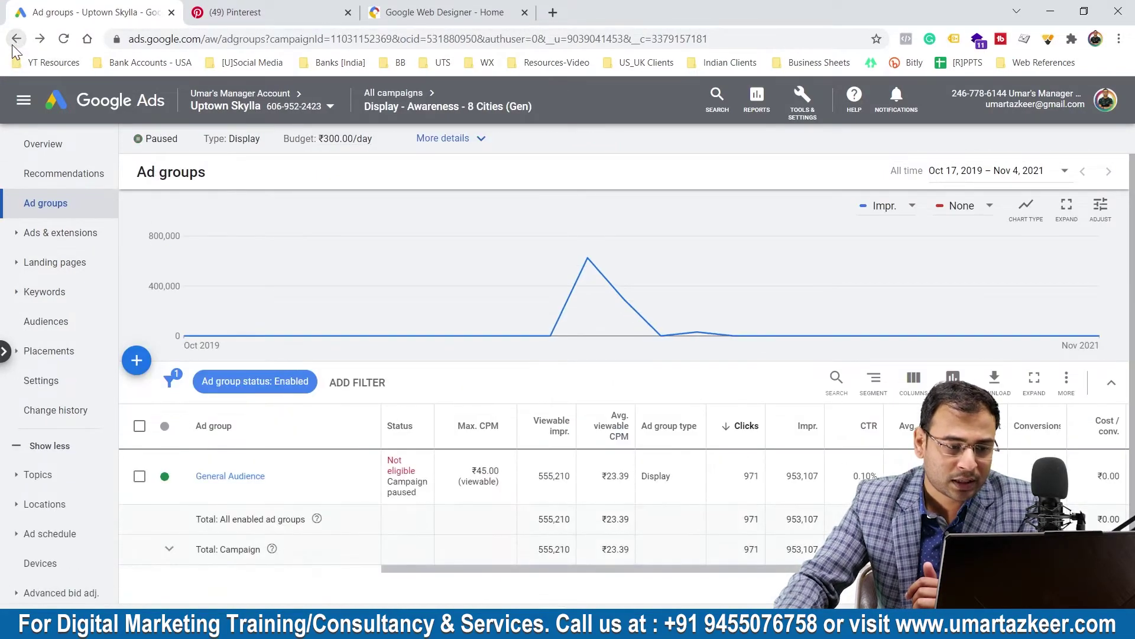
click(16, 39)
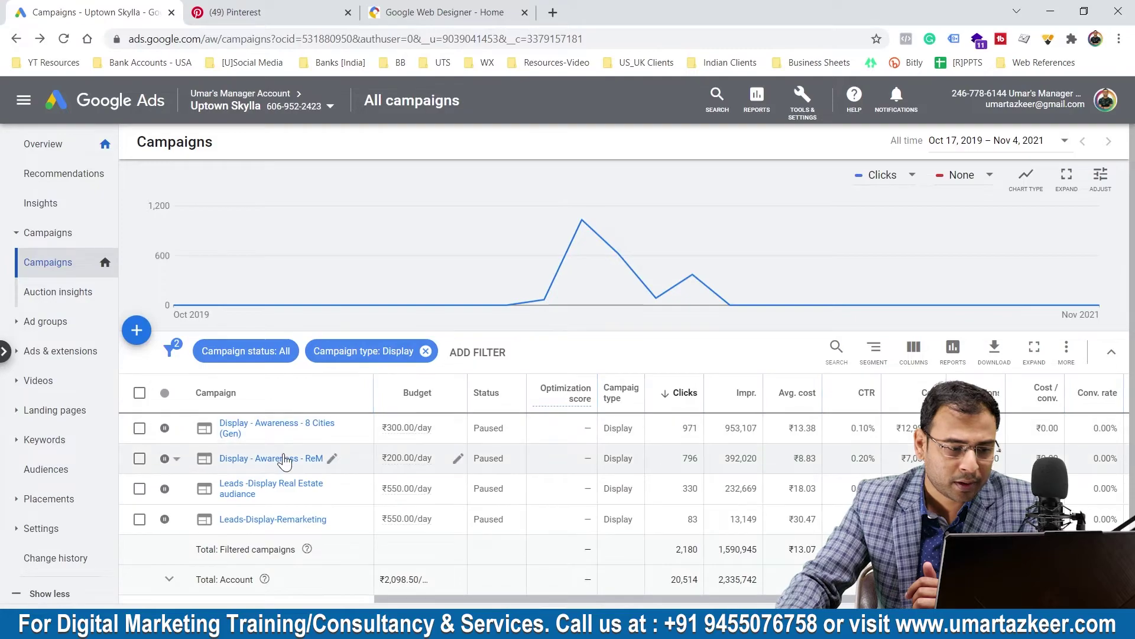
click(310, 459)
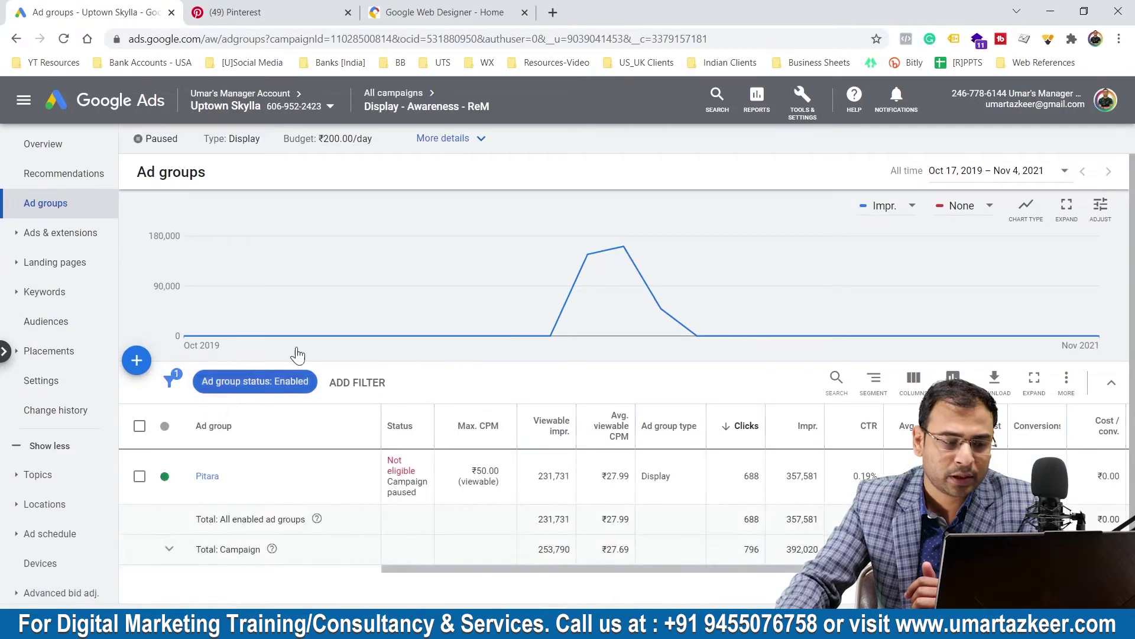
scroll(298, 355, down, 2)
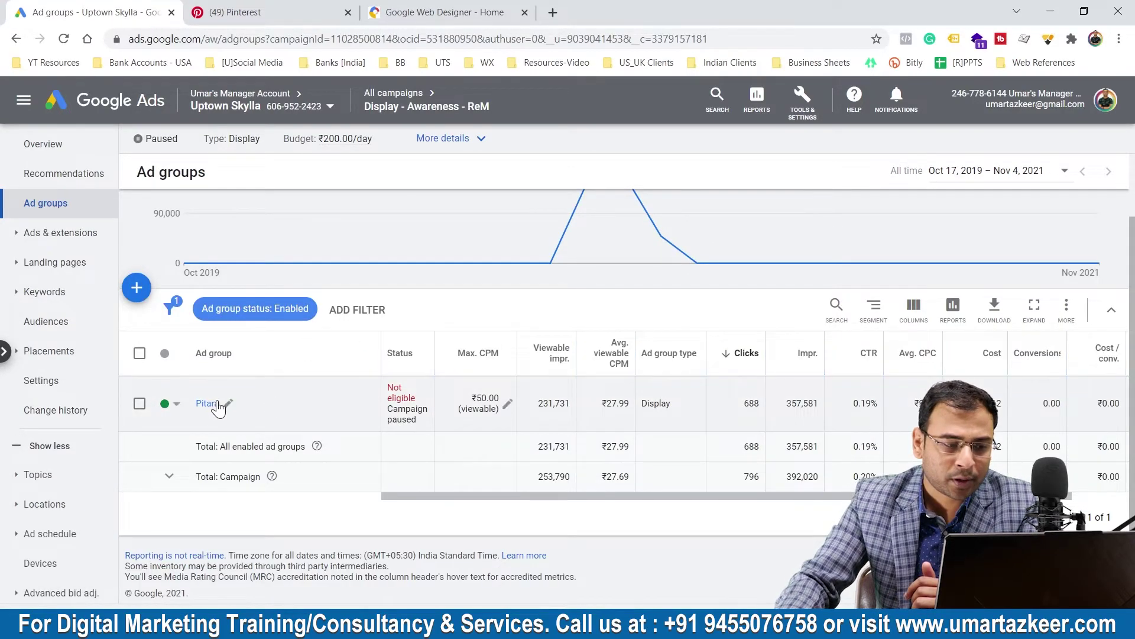
click(208, 403)
scroll(510, 309, down, 3)
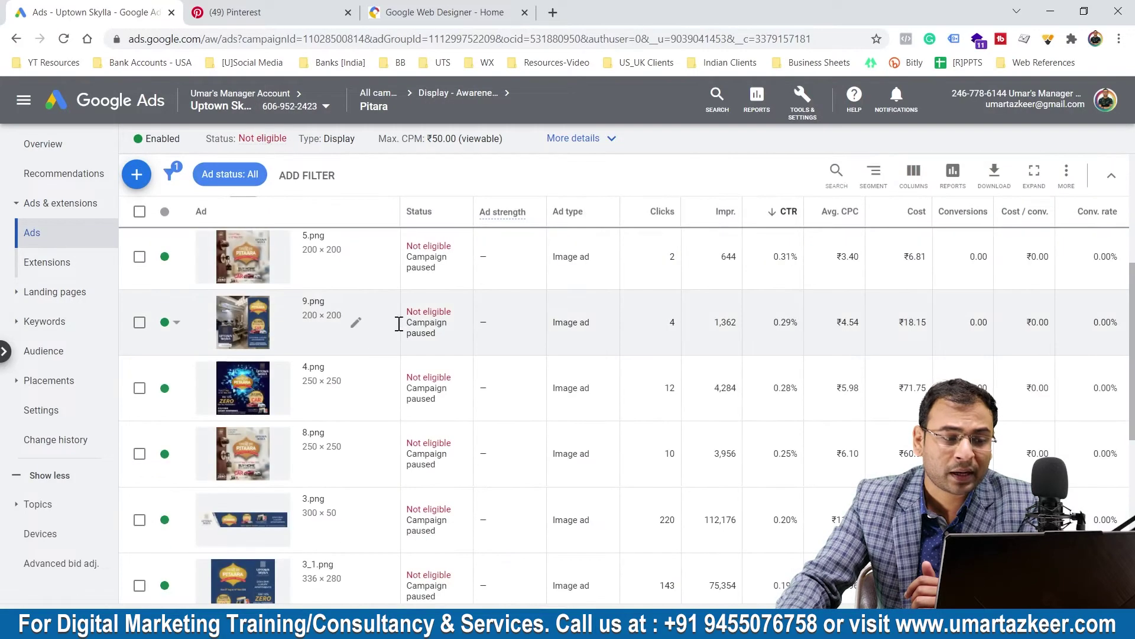
- Inspect the 200 × 200 ad 5.png in the image ad editor and leave it without saving changes
click(355, 256)
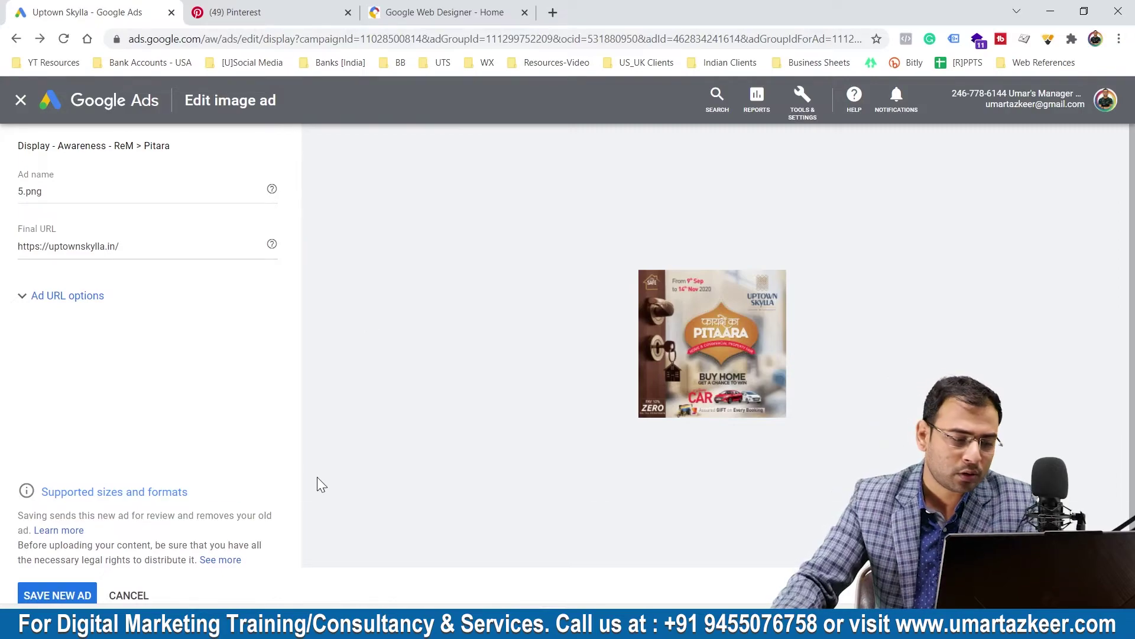
scroll(237, 509, down, 1)
click(142, 532)
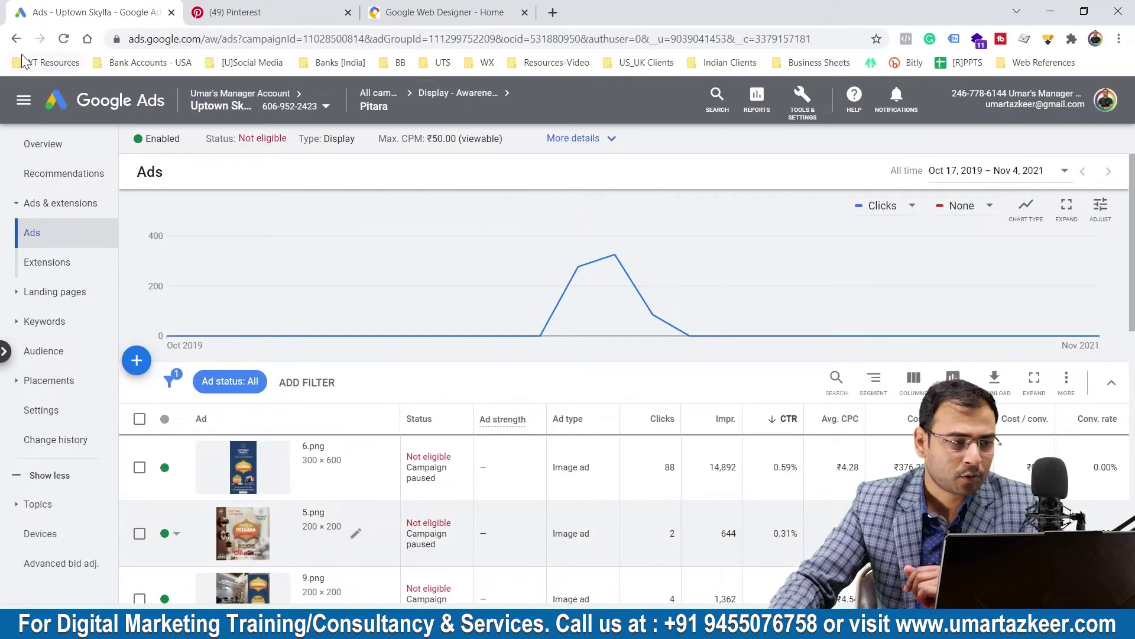
click(16, 38)
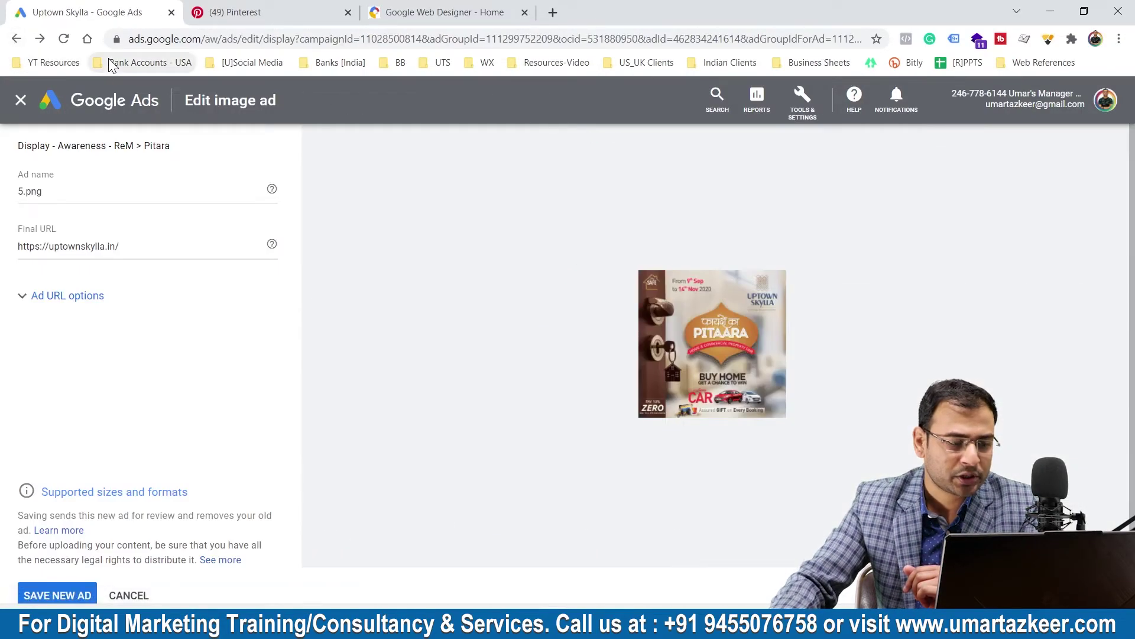
click(150, 593)
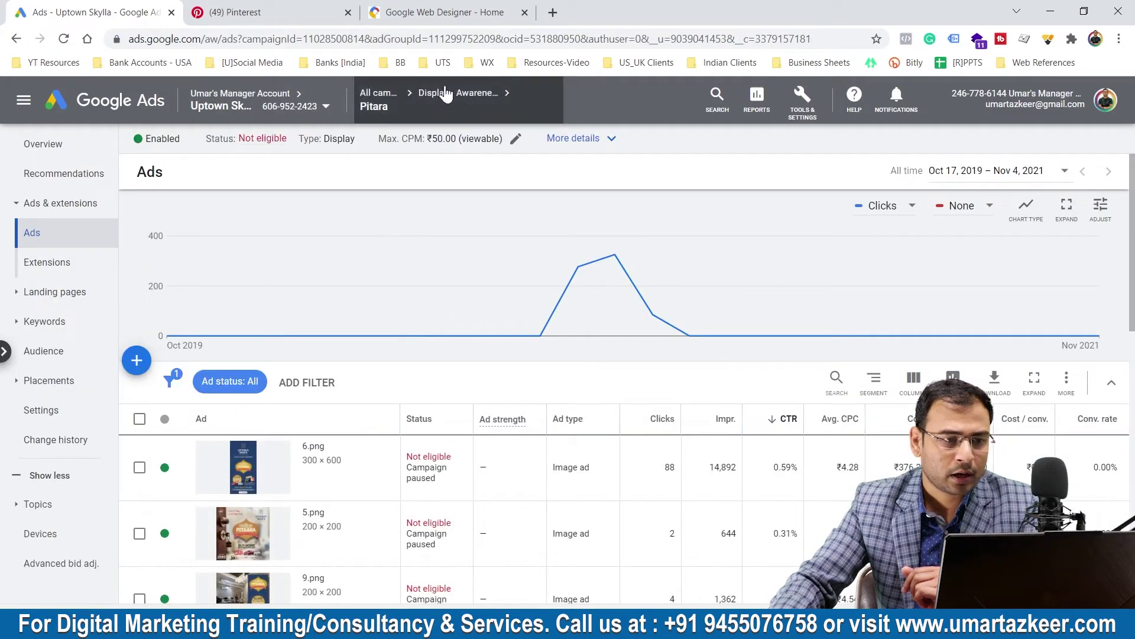
- Return to all campaigns and show the ads in Ad group 1 of the Leads-Display-Remarketing campaign
click(394, 96)
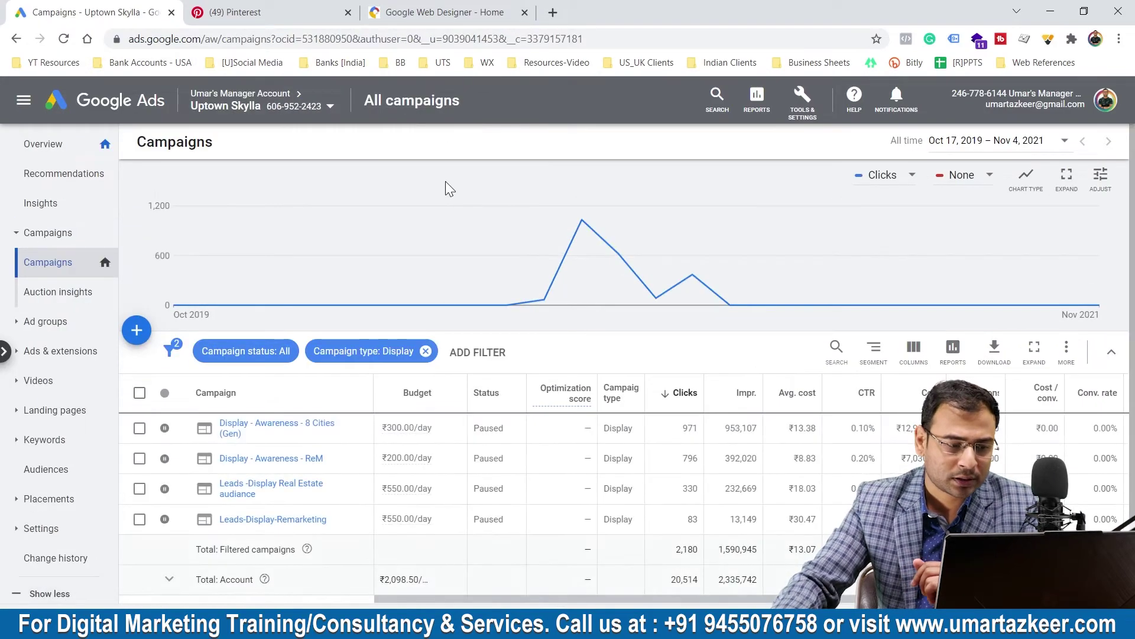
click(293, 518)
click(222, 476)
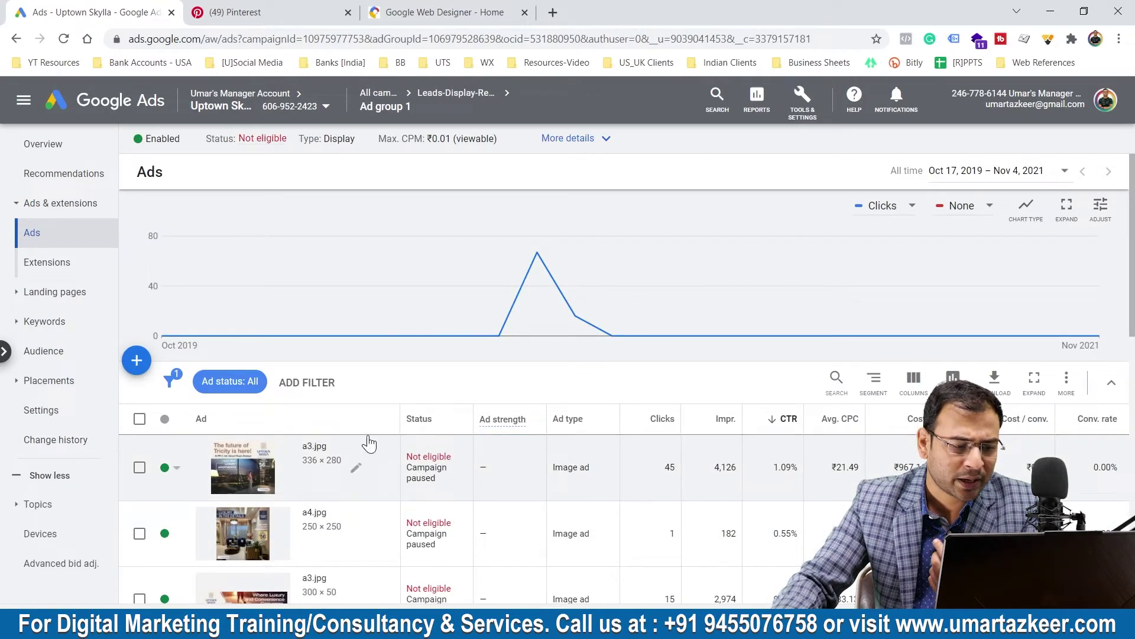
- Widen the Ad column and examine the sizes, clicks and CTR of all the remarketing banner ads
drag(404, 420, 473, 425)
scroll(414, 444, down, 5)
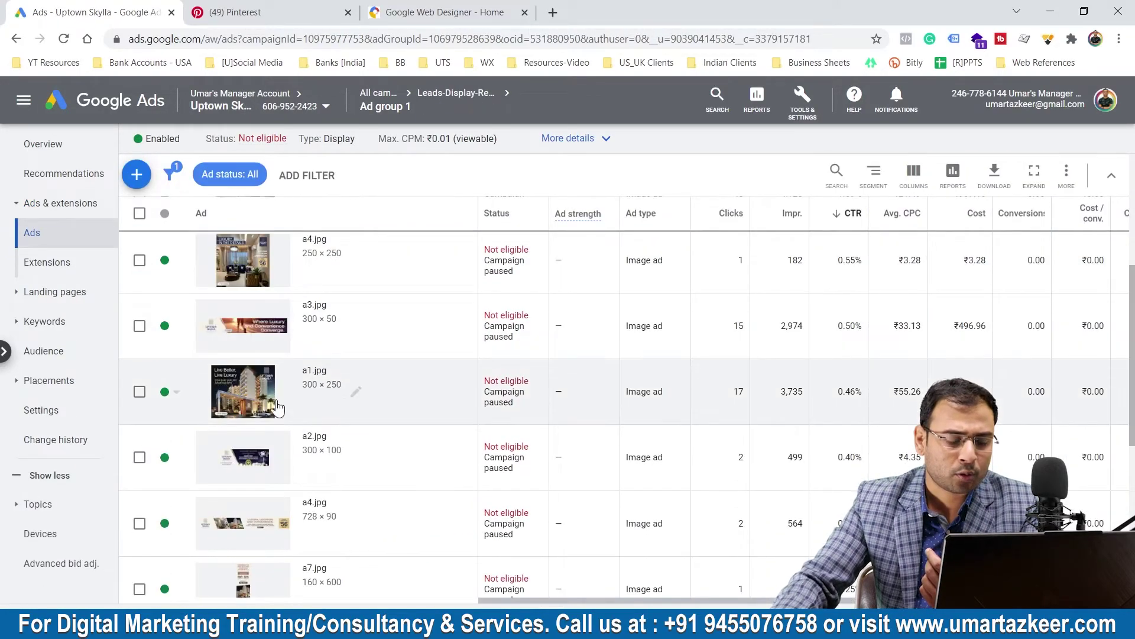
scroll(284, 468, down, 3)
scroll(266, 475, down, 3)
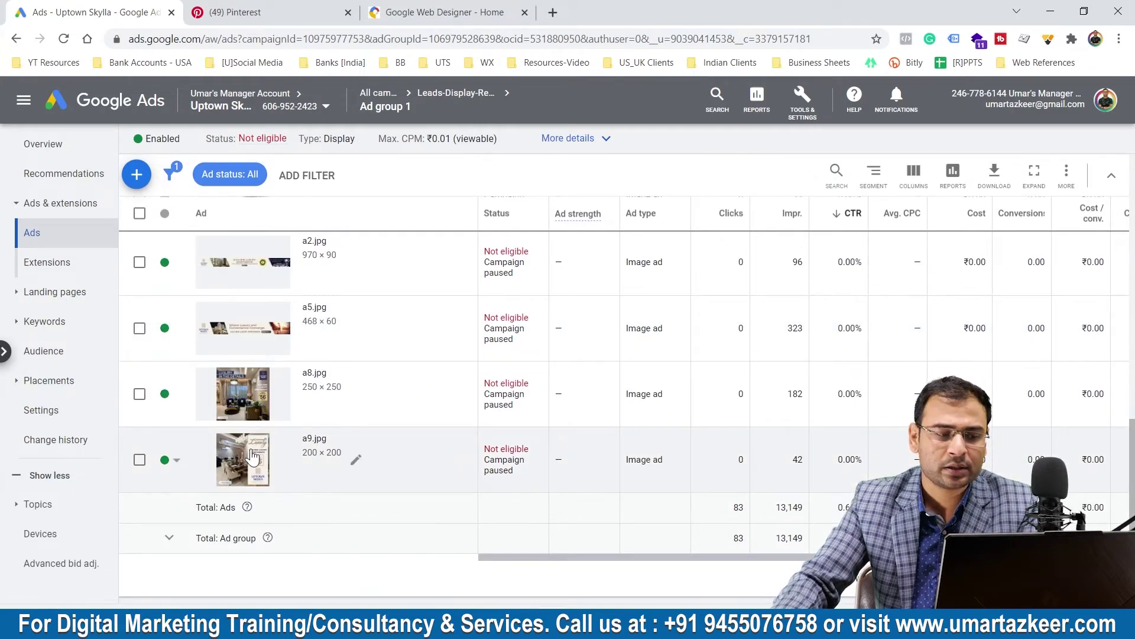
scroll(278, 449, up, 10)
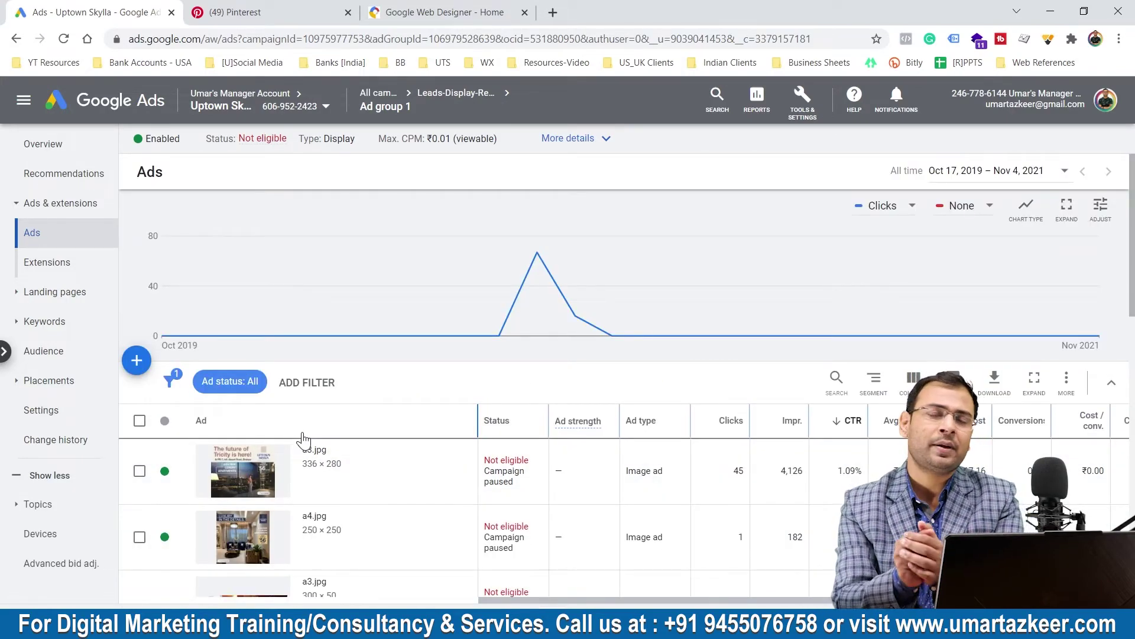